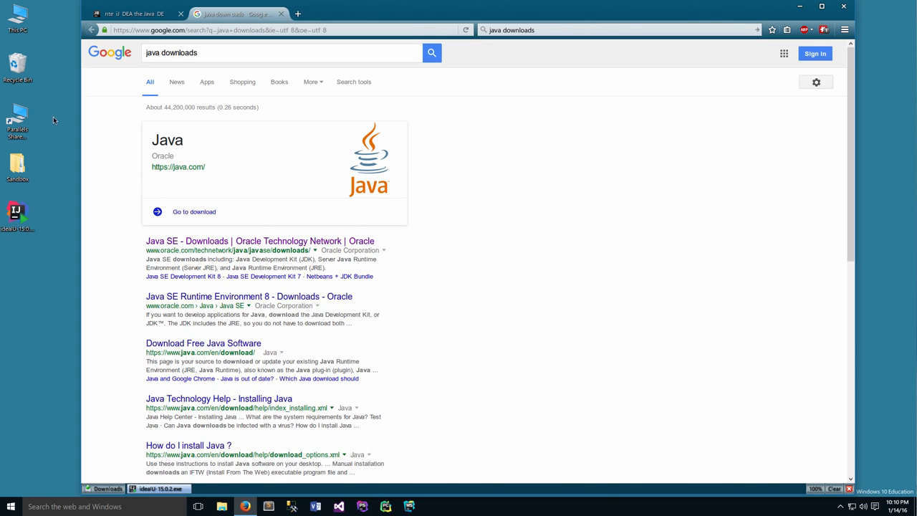
Step: Check the Program Files and Program Files (x86) folders on Local Disk (C:) for an existing Java folder
{"action": "double_click", "coordinate": [16, 20]}
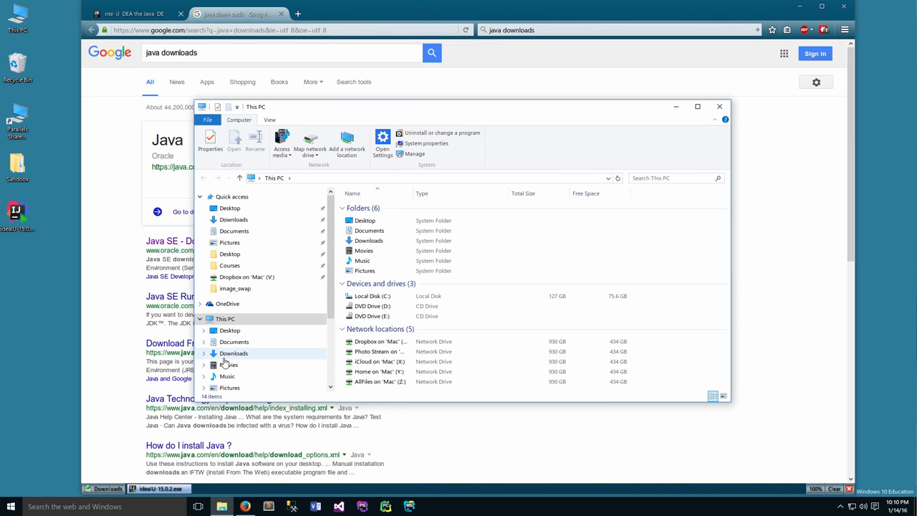
{"action": "double_click", "coordinate": [372, 296]}
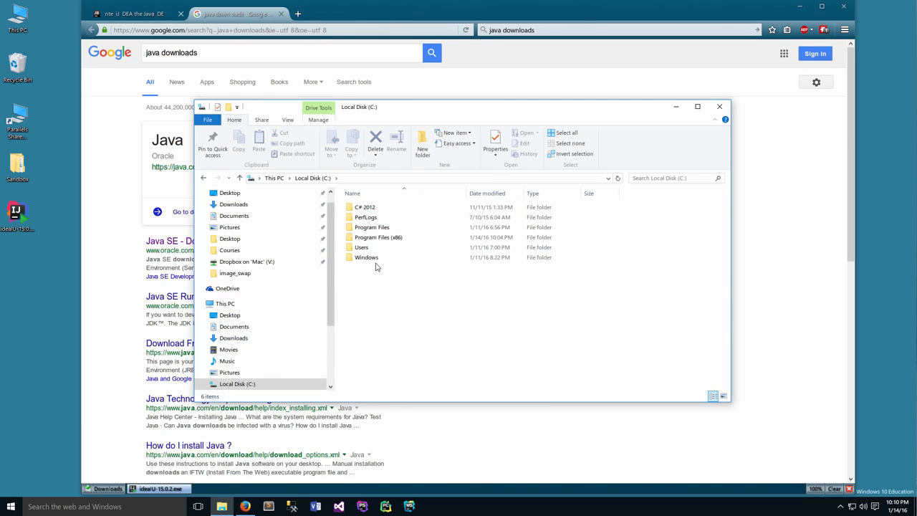
{"action": "double_click", "coordinate": [378, 227]}
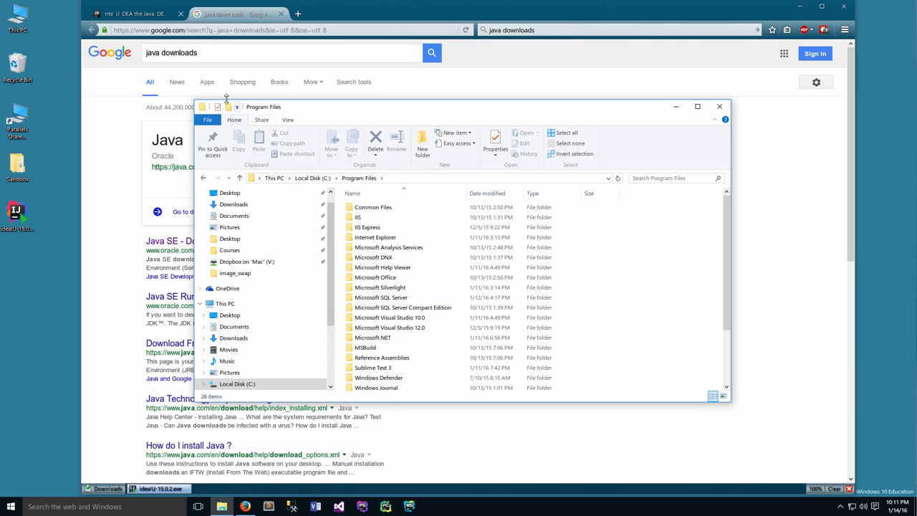
{"action": "scroll", "coordinate": [237, 304], "scroll_direction": "down", "scroll_amount": 1}
{"action": "left_click", "coordinate": [224, 377]}
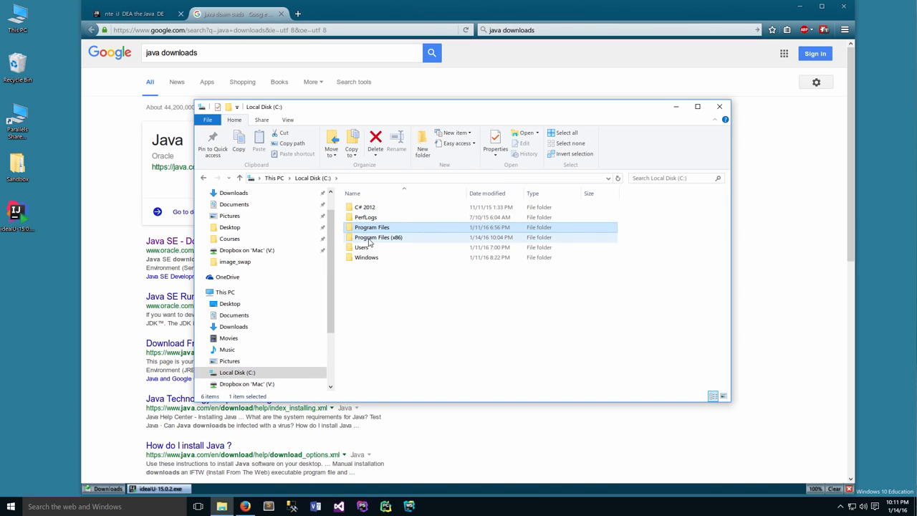
{"action": "double_click", "coordinate": [369, 239]}
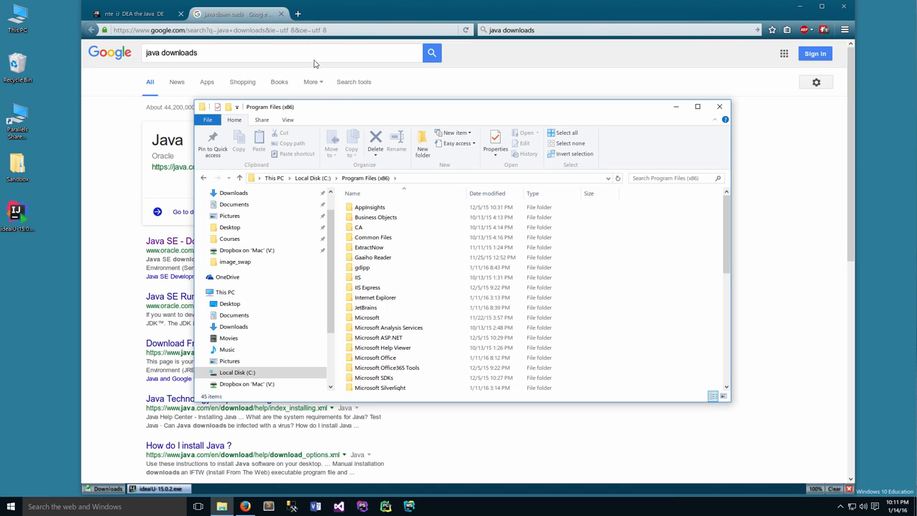
Step: Switch to the browser and open Oracle's Java SE Development Kit 8 downloads page from the search results
{"action": "left_click", "coordinate": [262, 20]}
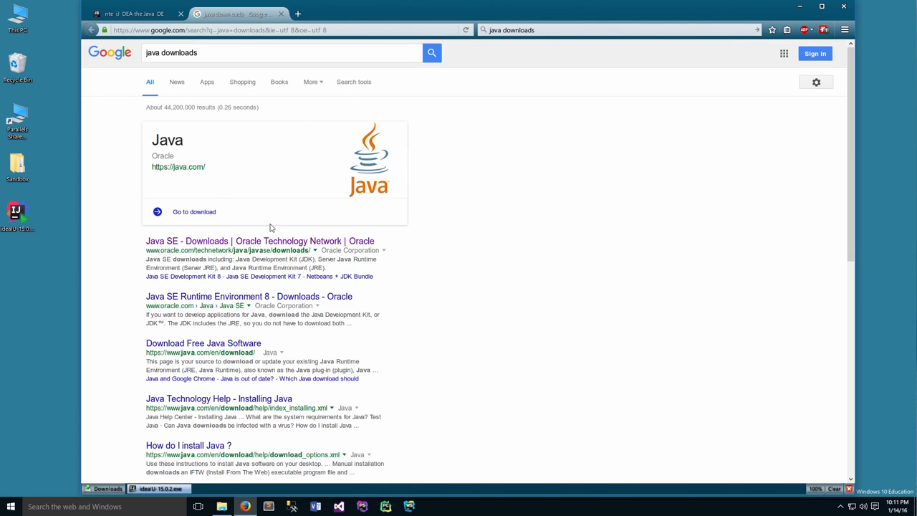
{"action": "left_click", "coordinate": [199, 243]}
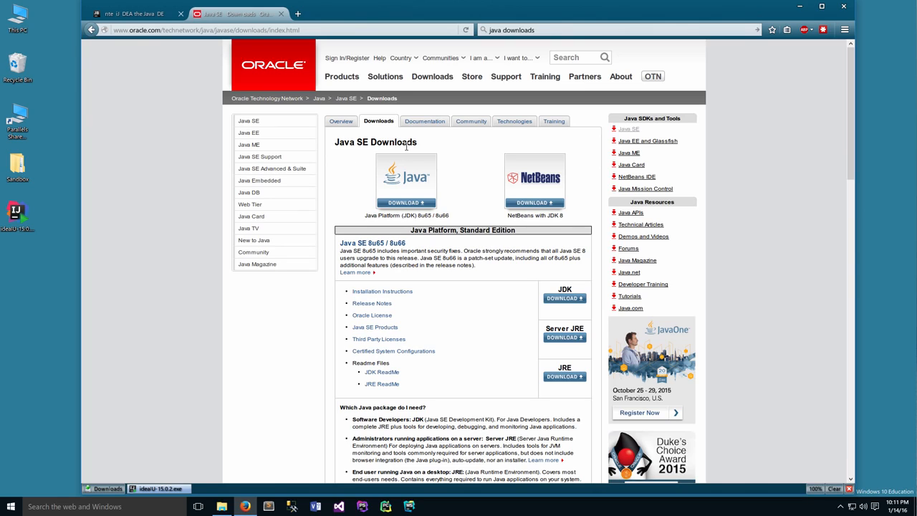
{"action": "left_click", "coordinate": [412, 185]}
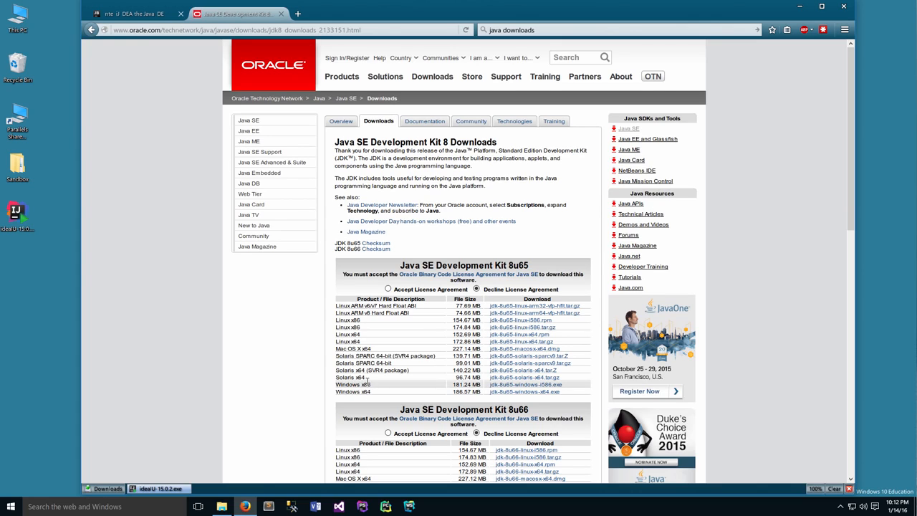
Step: Accept the license agreement for Java SE Development Kit 8u65 and save jdk-8u65-windows-x64.exe to the Desktop
{"action": "left_click", "coordinate": [506, 394]}
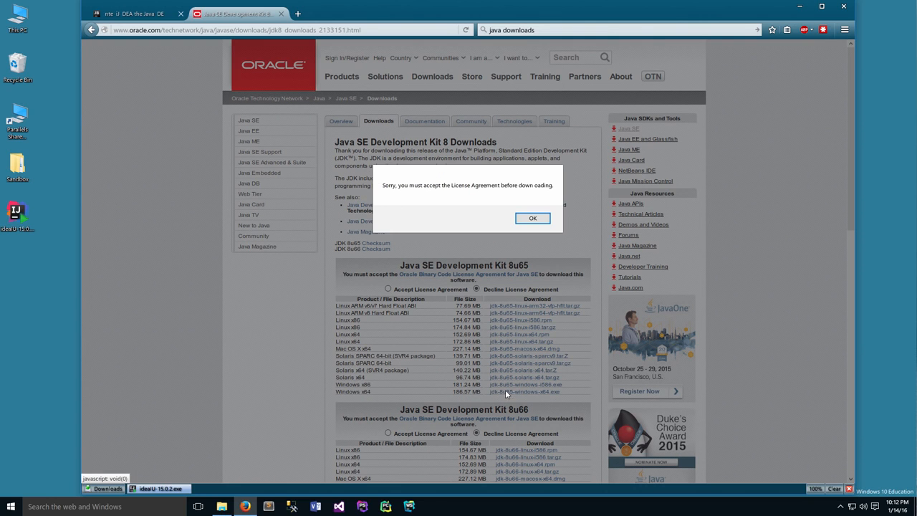
{"action": "left_click", "coordinate": [521, 219]}
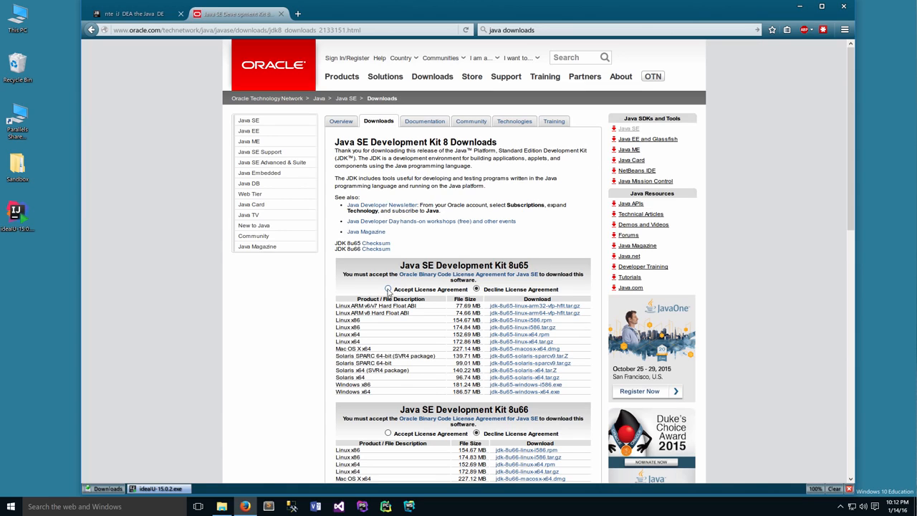
{"action": "left_click", "coordinate": [388, 289]}
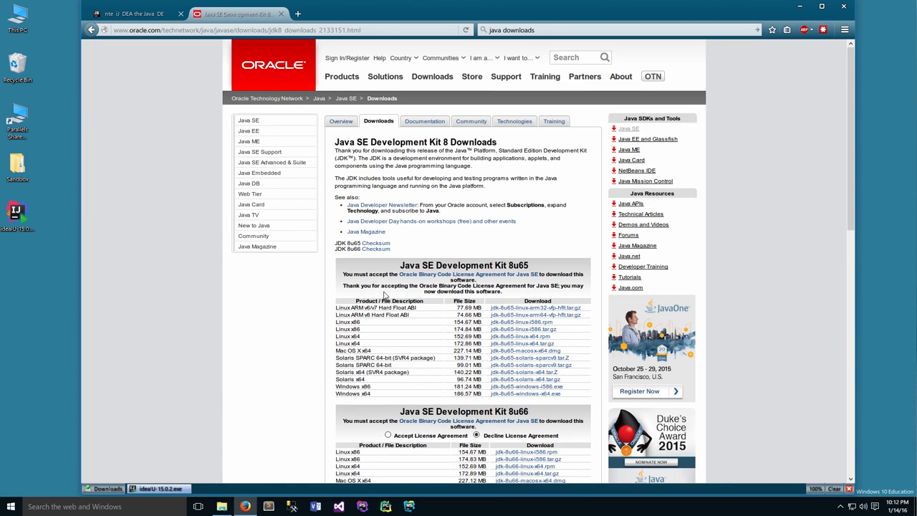
{"action": "left_click", "coordinate": [510, 394]}
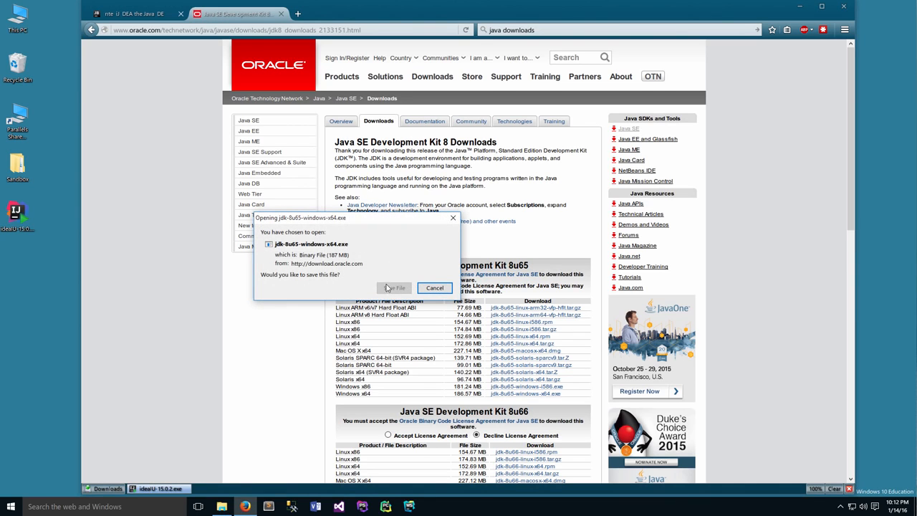
{"action": "left_click", "coordinate": [387, 288]}
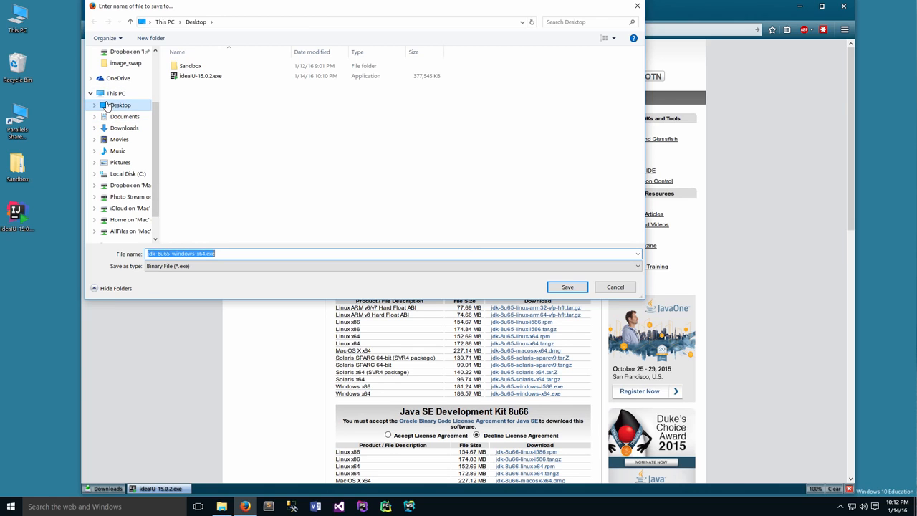
{"action": "left_click", "coordinate": [567, 287]}
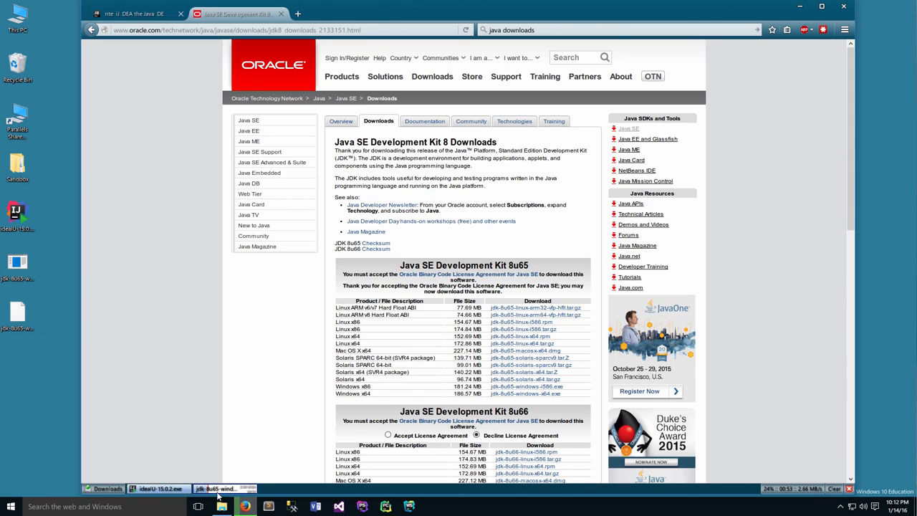
{"action": "mouse_move", "coordinate": [233, 495]}
{"action": "mouse_move", "coordinate": [203, 490]}
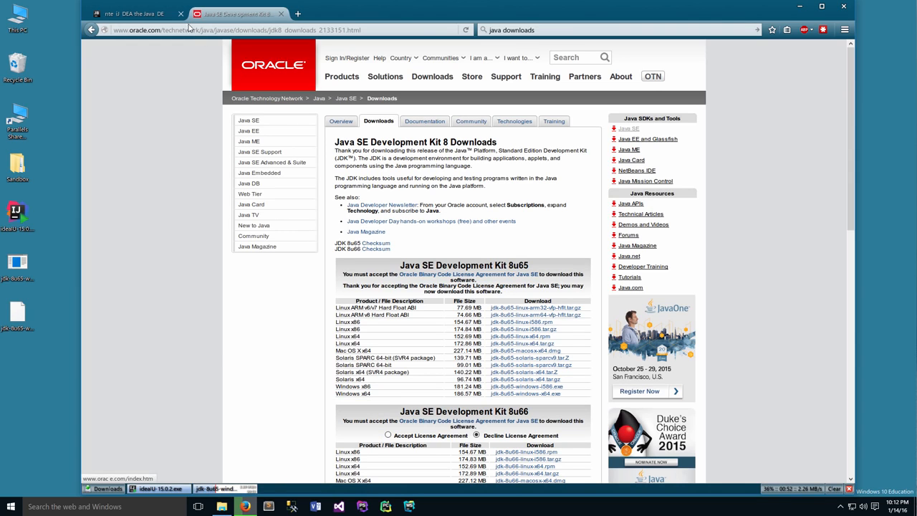
Step: Examine the Community and Ultimate edition comparison and downloads on the JetBrains IntelliJ IDEA page
{"action": "left_click", "coordinate": [158, 16]}
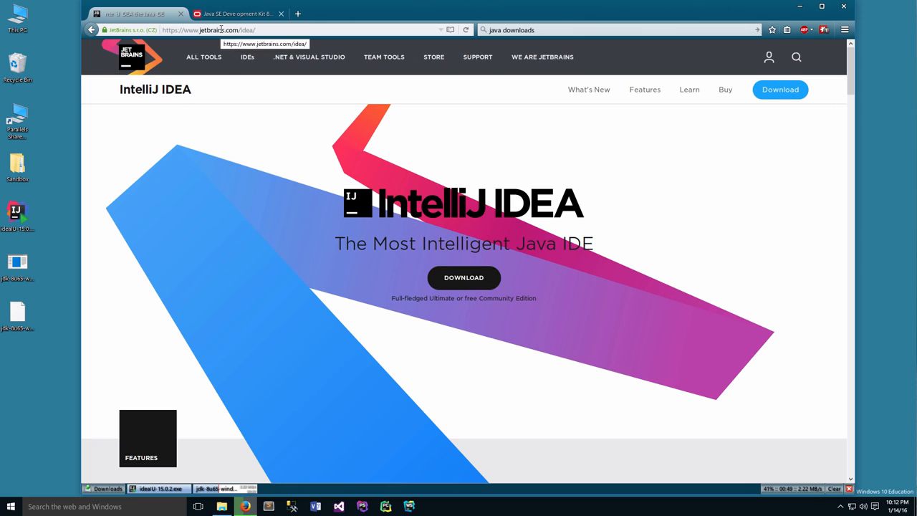
{"action": "mouse_move", "coordinate": [238, 62]}
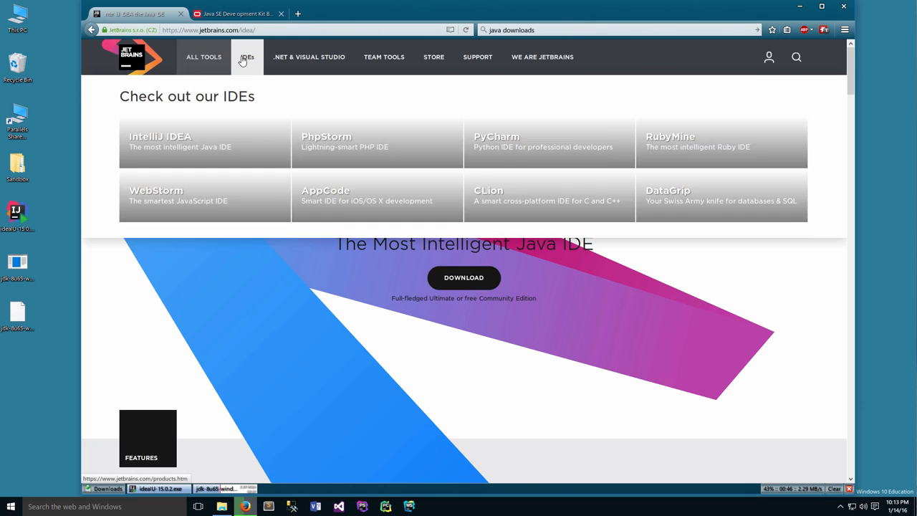
{"action": "left_click", "coordinate": [166, 142]}
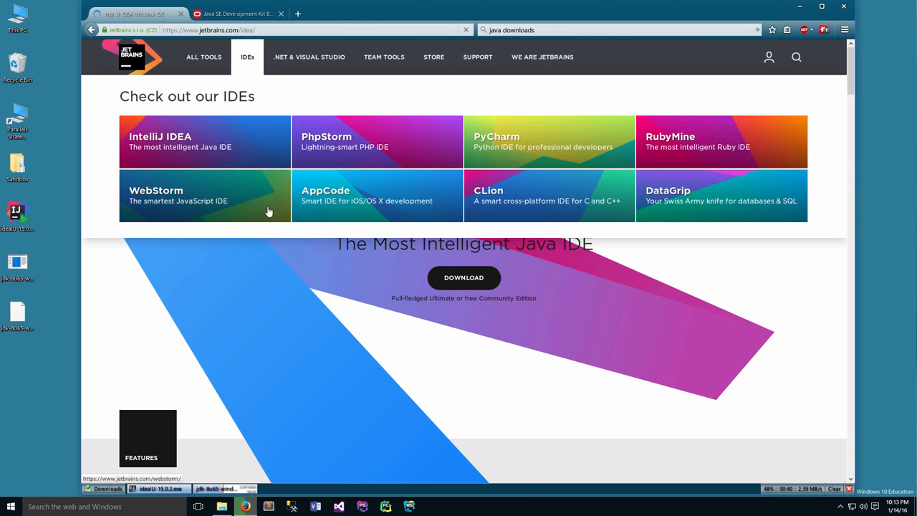
{"action": "left_click", "coordinate": [462, 277]}
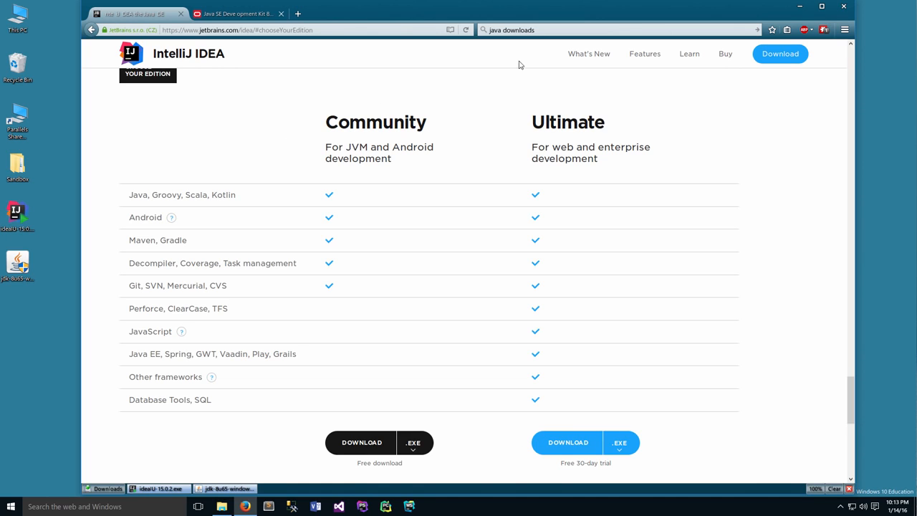
Step: Close the open windows and install Java SE Development Kit 8 Update 65 (64-bit) with the default features and destination folders
{"action": "left_click", "coordinate": [846, 7]}
{"action": "left_click", "coordinate": [726, 109]}
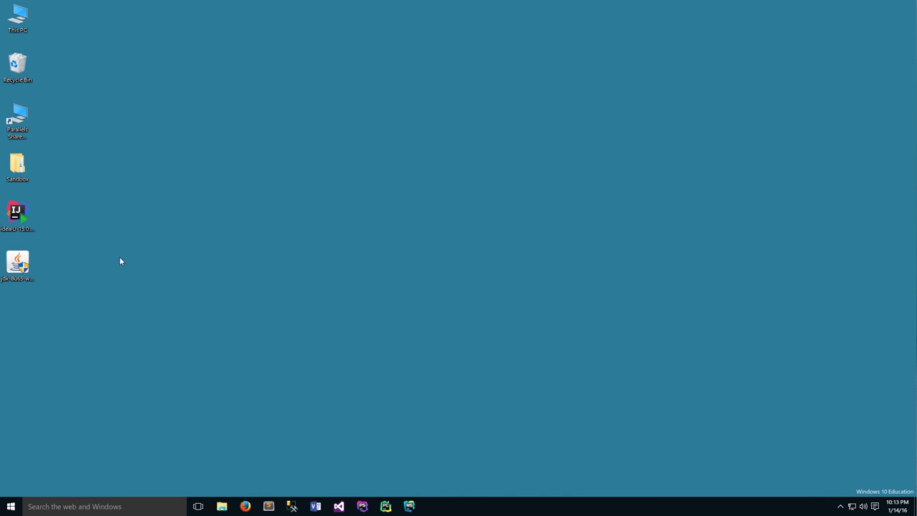
{"action": "double_click", "coordinate": [13, 262]}
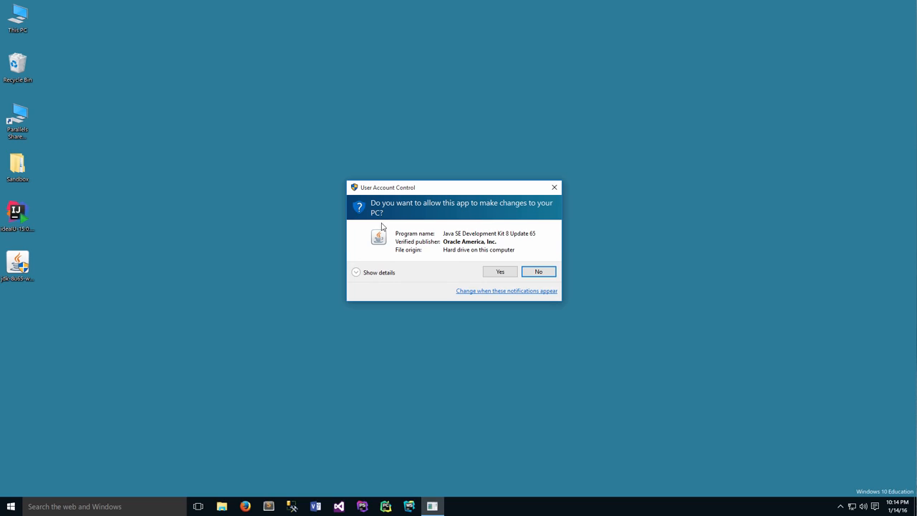
{"action": "left_click", "coordinate": [487, 267]}
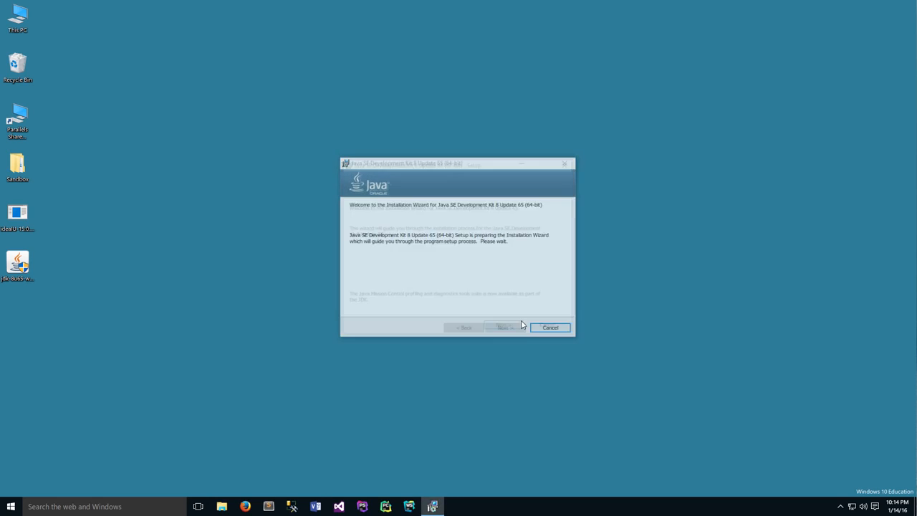
{"action": "left_click", "coordinate": [514, 333]}
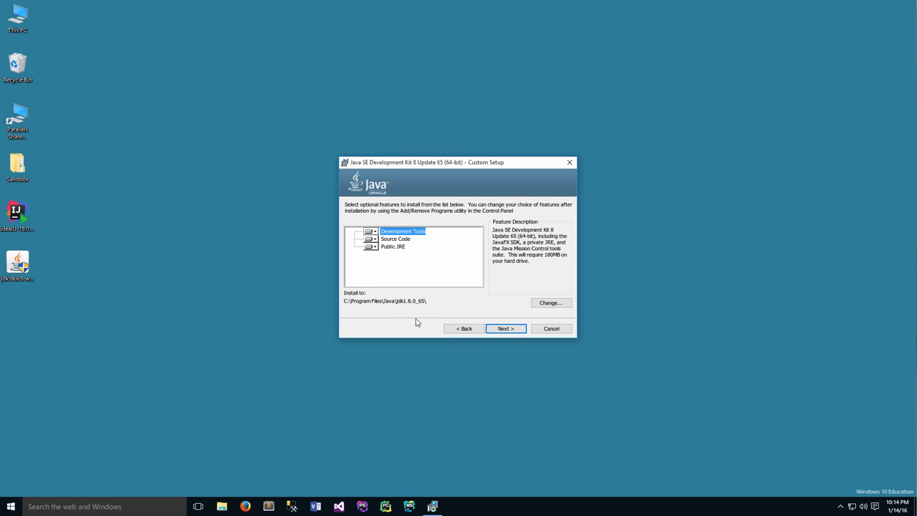
{"action": "left_click", "coordinate": [506, 329]}
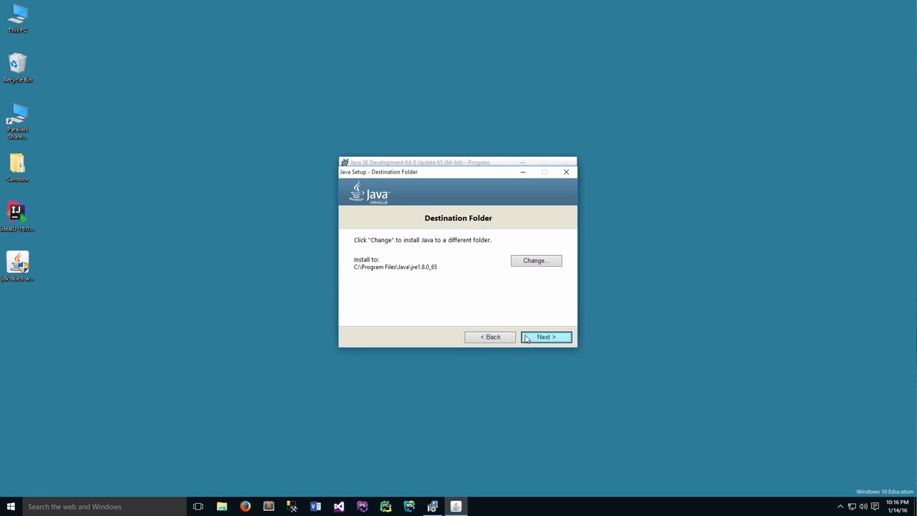
{"action": "left_click", "coordinate": [528, 337]}
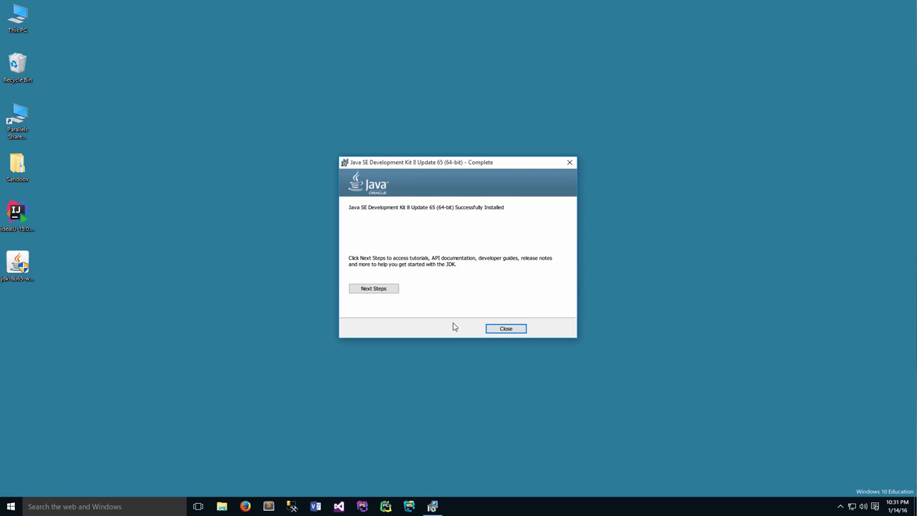
{"action": "left_click", "coordinate": [502, 330]}
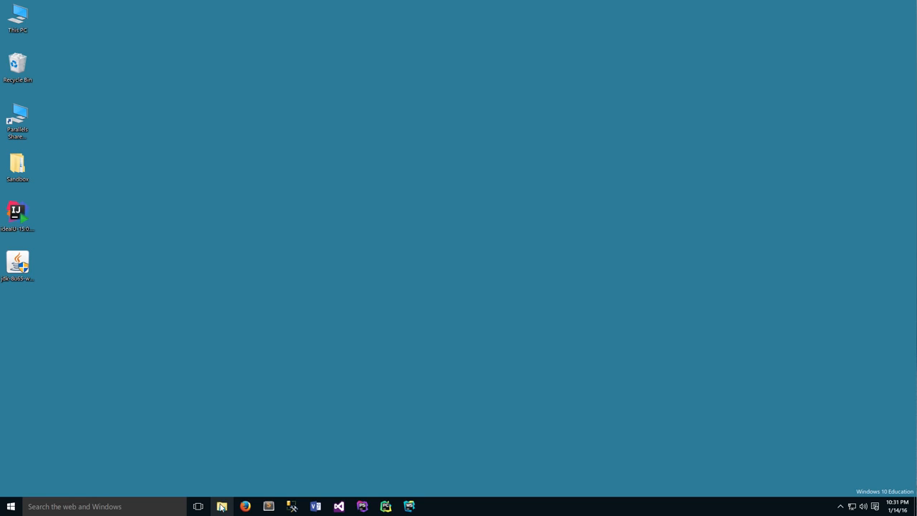
Step: Inspect the C:\Program Files\Java folder for the installed JDK and JRE, and close the file window
{"action": "key", "text": "super+e"}
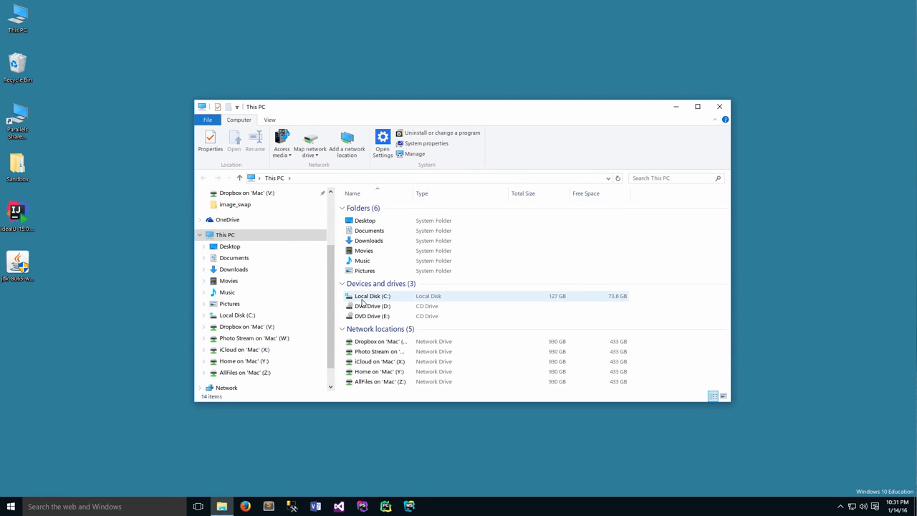
{"action": "double_click", "coordinate": [361, 298]}
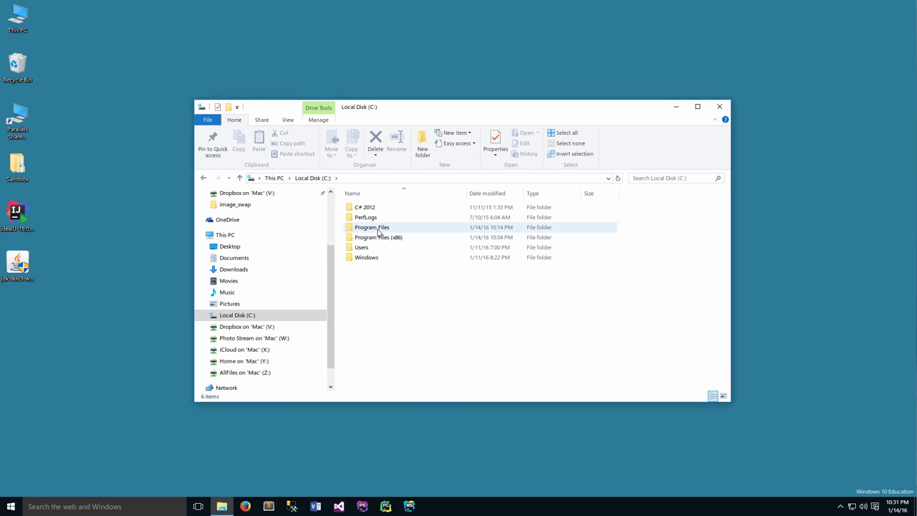
{"action": "double_click", "coordinate": [379, 228]}
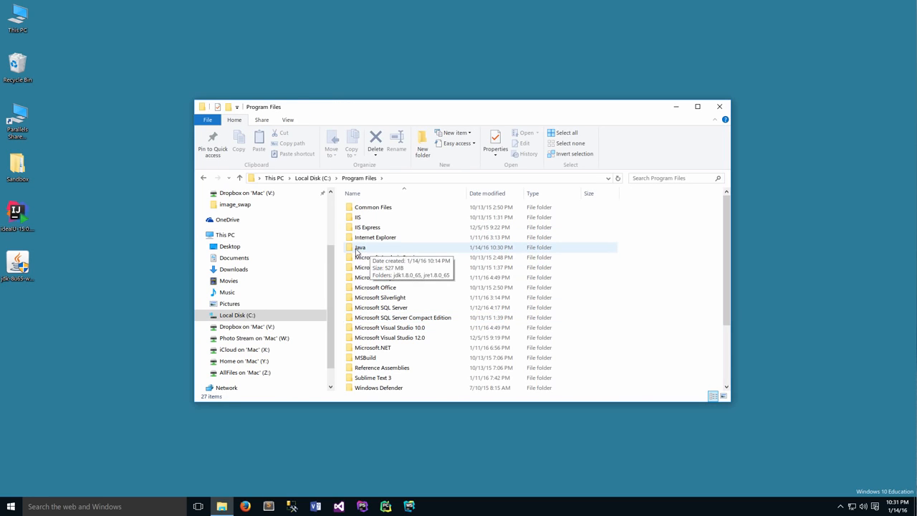
{"action": "double_click", "coordinate": [357, 251]}
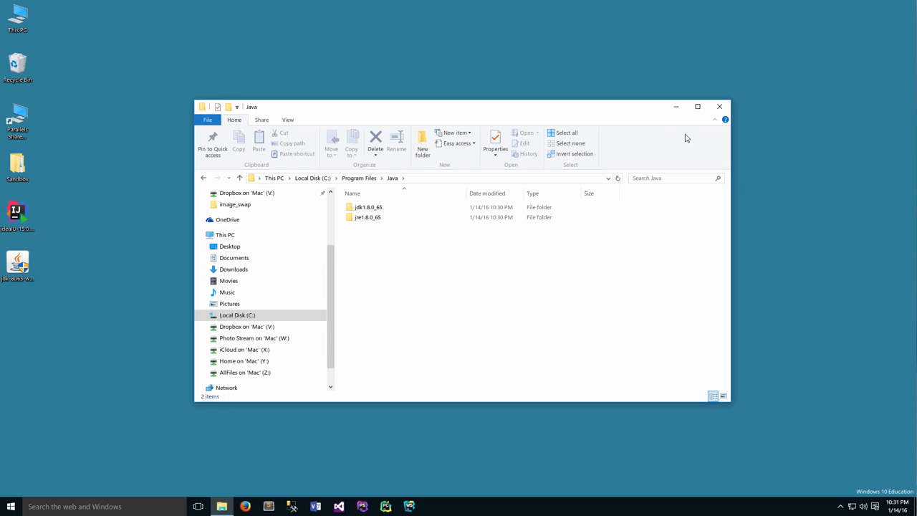
{"action": "left_click", "coordinate": [721, 108]}
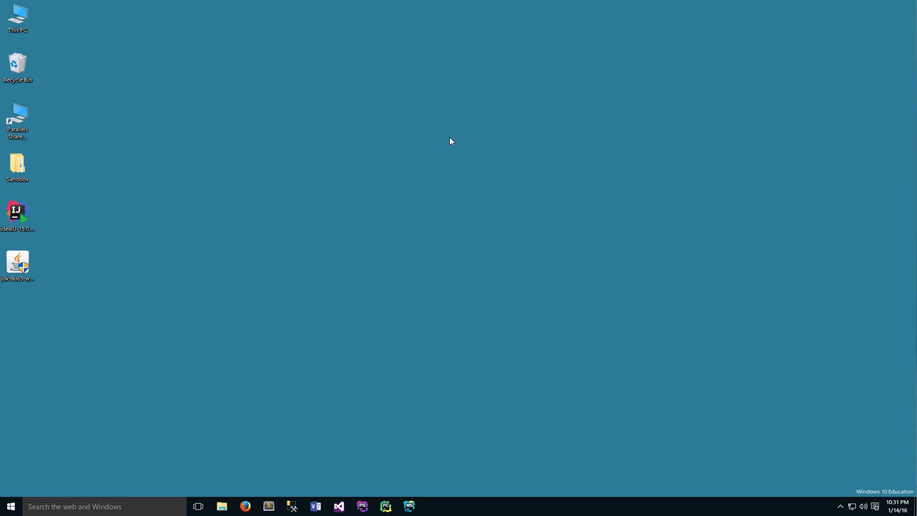
Step: Install IntelliJ IDEA 15.0.2 in the default folder with the JetBrains Start Menu folder, without a desktop shortcut or file associations
{"action": "double_click", "coordinate": [18, 213]}
{"action": "left_click", "coordinate": [491, 263]}
{"action": "left_click", "coordinate": [502, 328]}
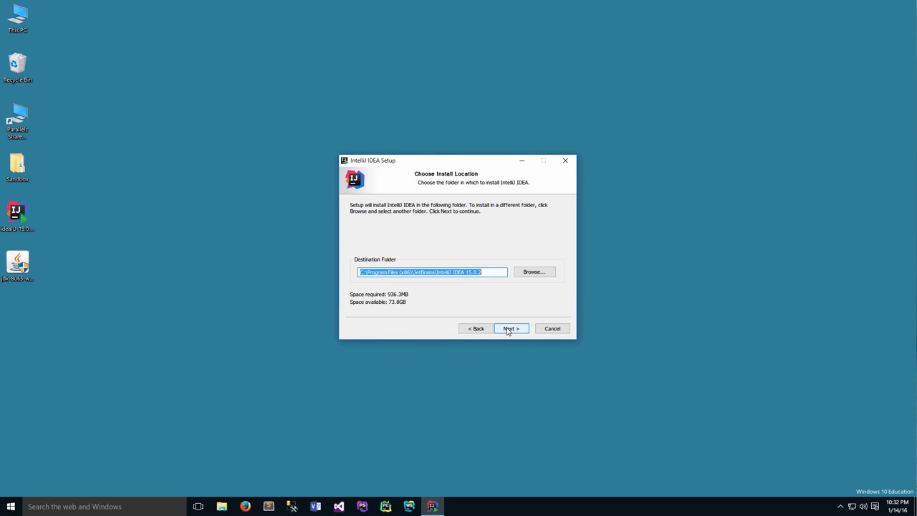
{"action": "left_click", "coordinate": [507, 330]}
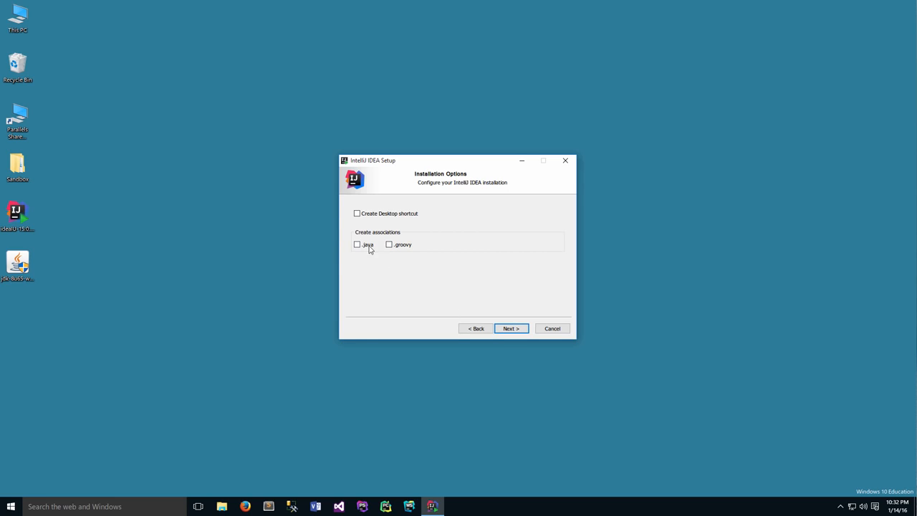
{"action": "left_click", "coordinate": [507, 329]}
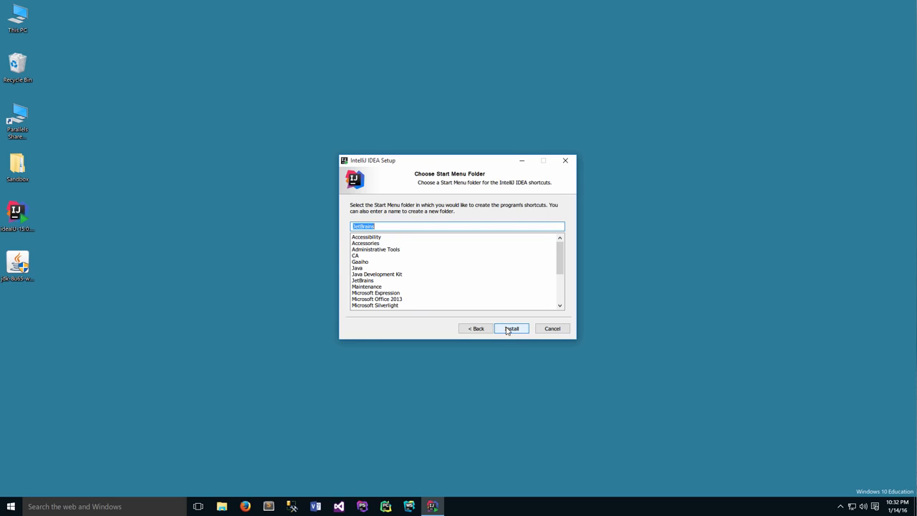
{"action": "left_click", "coordinate": [506, 329]}
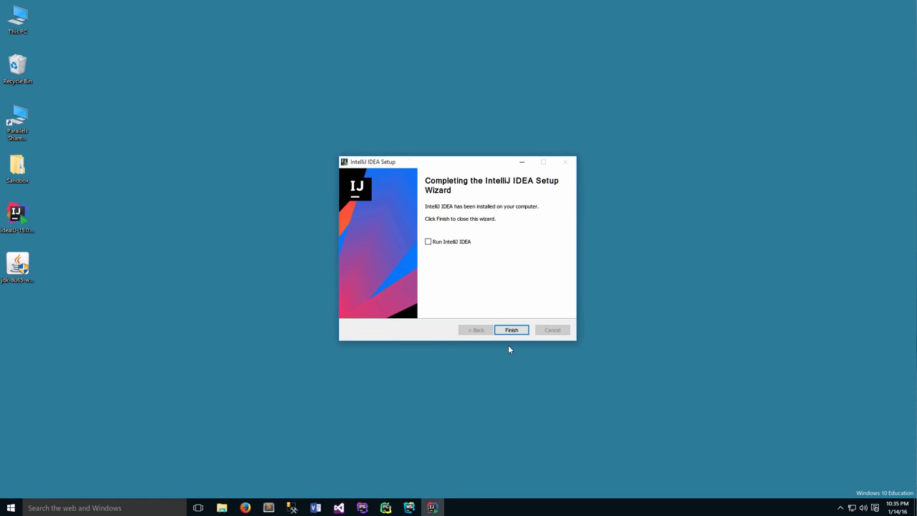
Step: Finish the setup wizard with IntelliJ IDEA set to run, and skip importing settings from a previous version
{"action": "left_click", "coordinate": [447, 245]}
{"action": "left_click", "coordinate": [509, 331]}
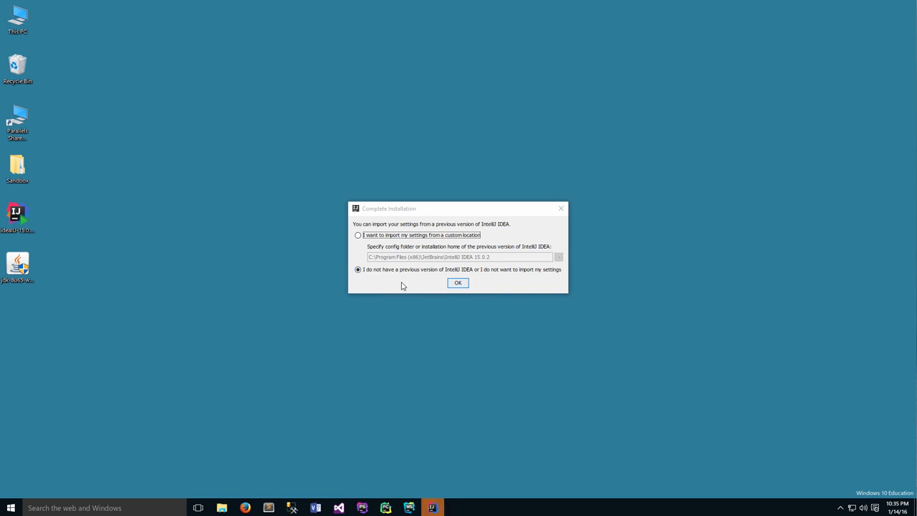
{"action": "left_click", "coordinate": [456, 283]}
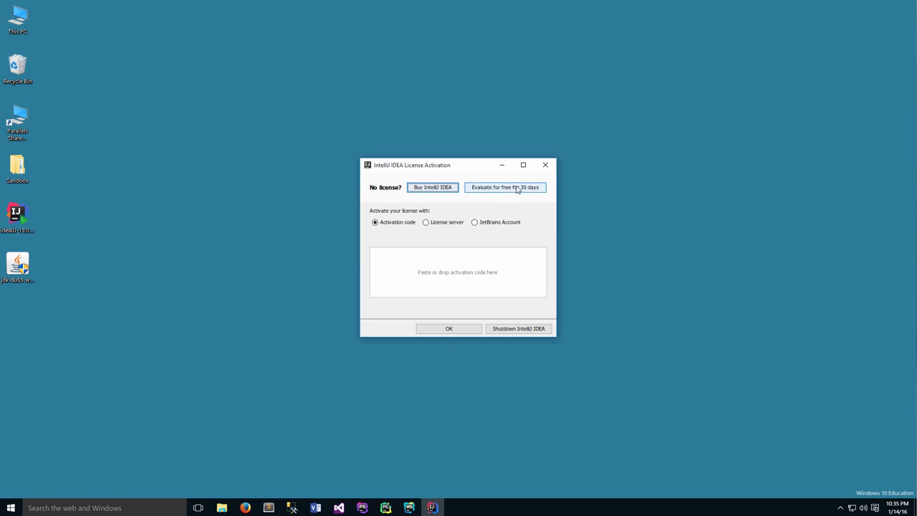
Step: Activate the license with a JetBrains Account, using the account username and entering the account password
{"action": "left_click", "coordinate": [476, 223]}
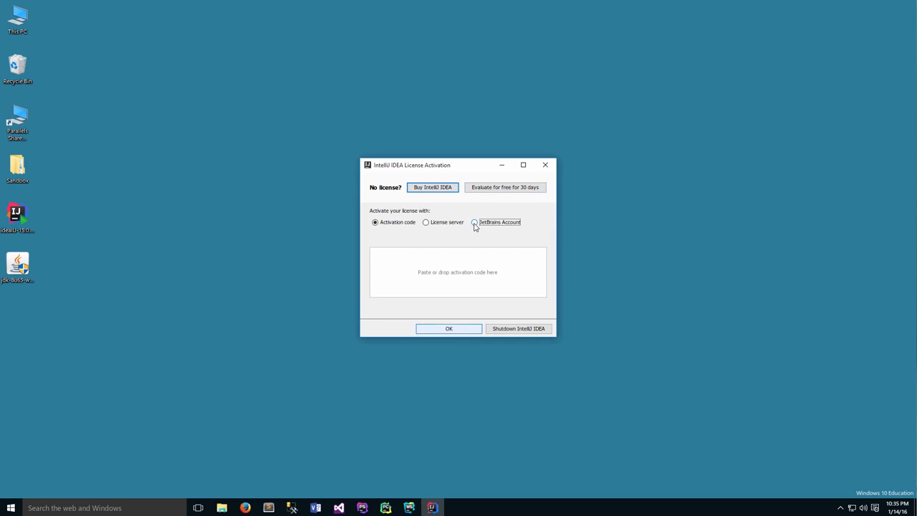
{"action": "left_click", "coordinate": [448, 252]}
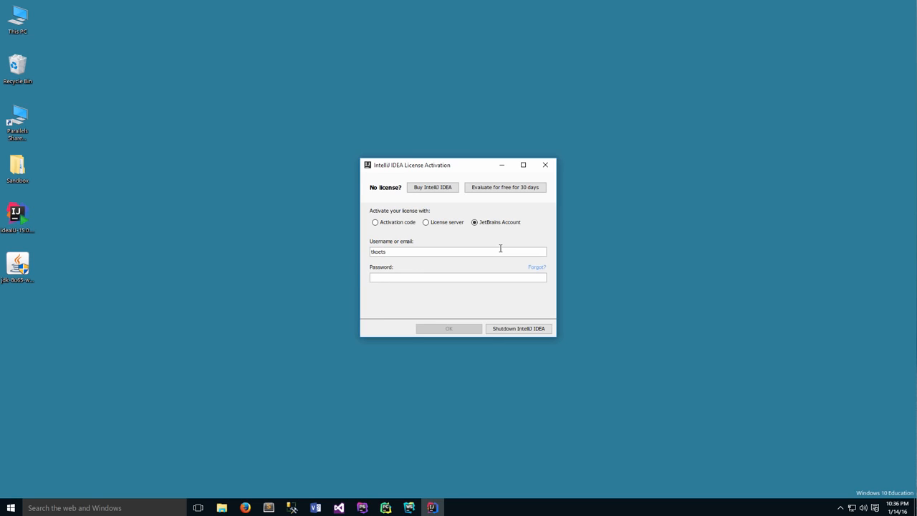
{"action": "key", "text": "Tab"}
{"action": "type", "text": "******"}
{"action": "key", "text": "Return"}
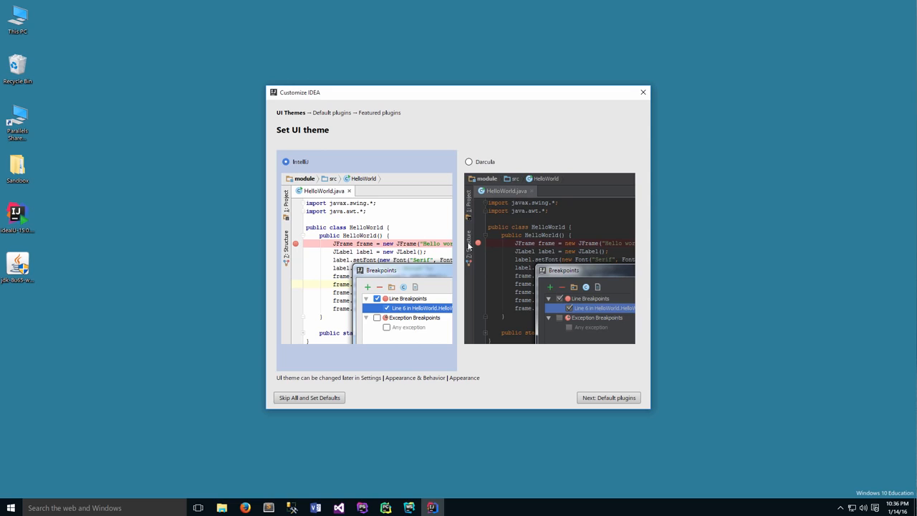
Step: Choose the Darcula UI theme, keep the default plugins, and start the IDE without installing any featured plugins
{"action": "left_click", "coordinate": [468, 162]}
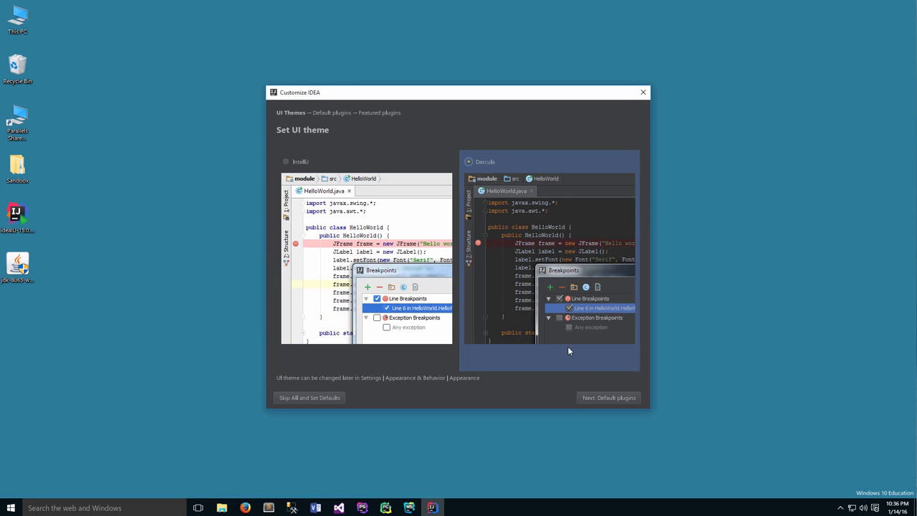
{"action": "left_click", "coordinate": [592, 397]}
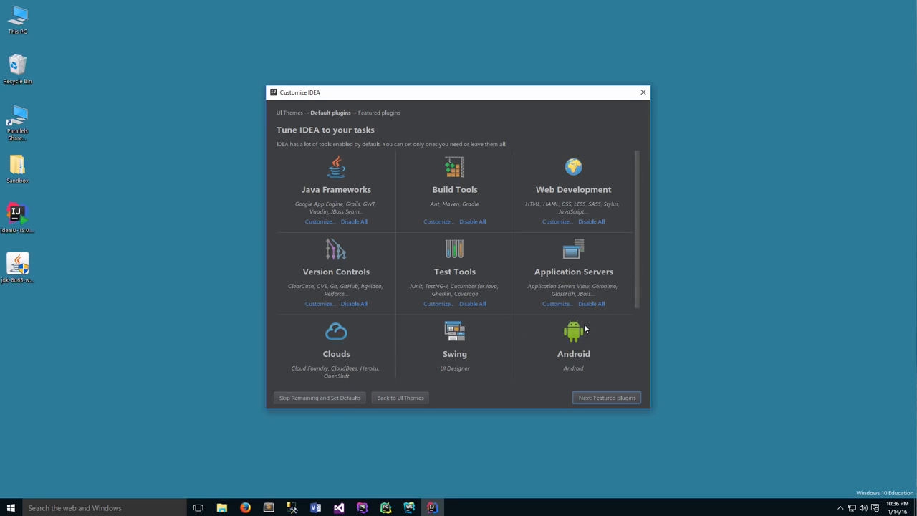
{"action": "key", "text": "Return"}
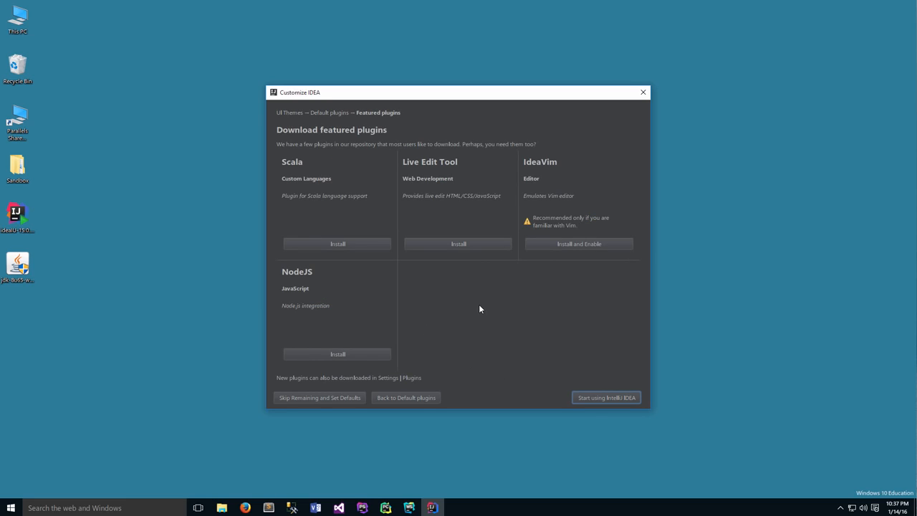
{"action": "left_click", "coordinate": [595, 399]}
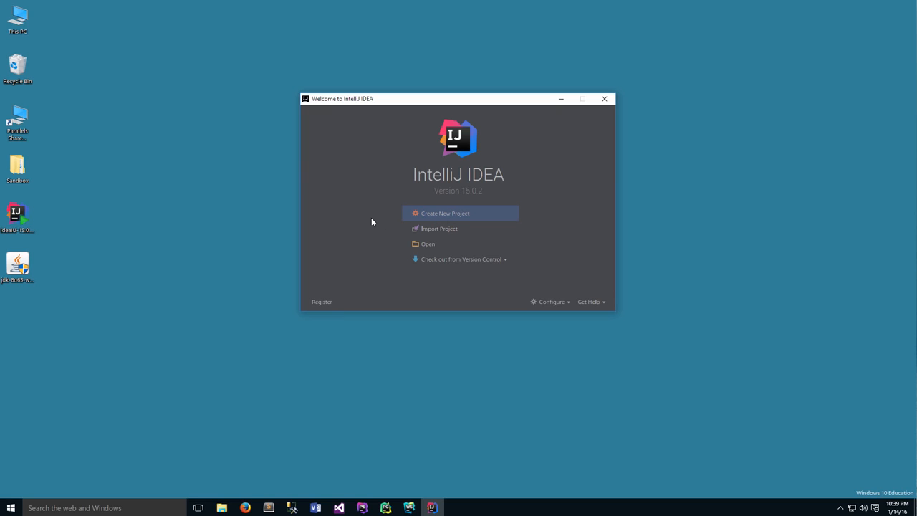
Step: Start a new Java project and add the JDK in C:\Program Files\Java\jdk1.8.0_65 as its project SDK
{"action": "left_click", "coordinate": [438, 215]}
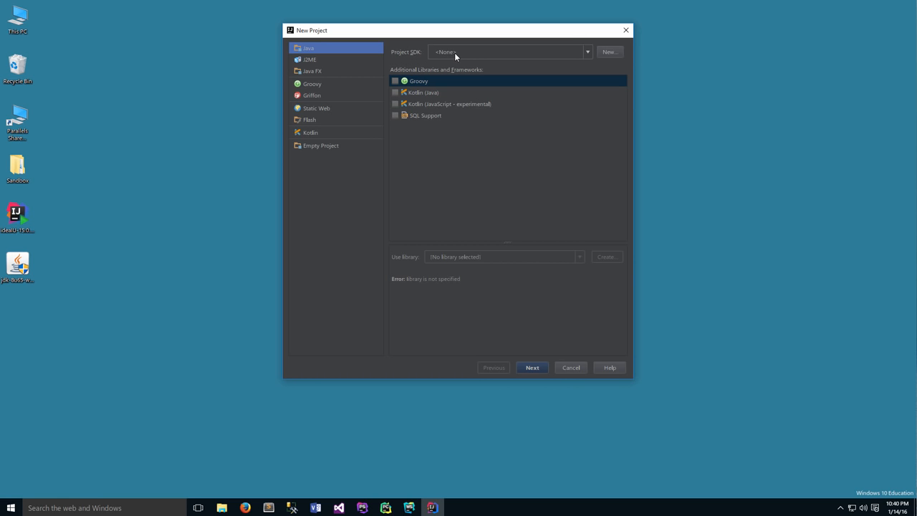
{"action": "left_click", "coordinate": [588, 53]}
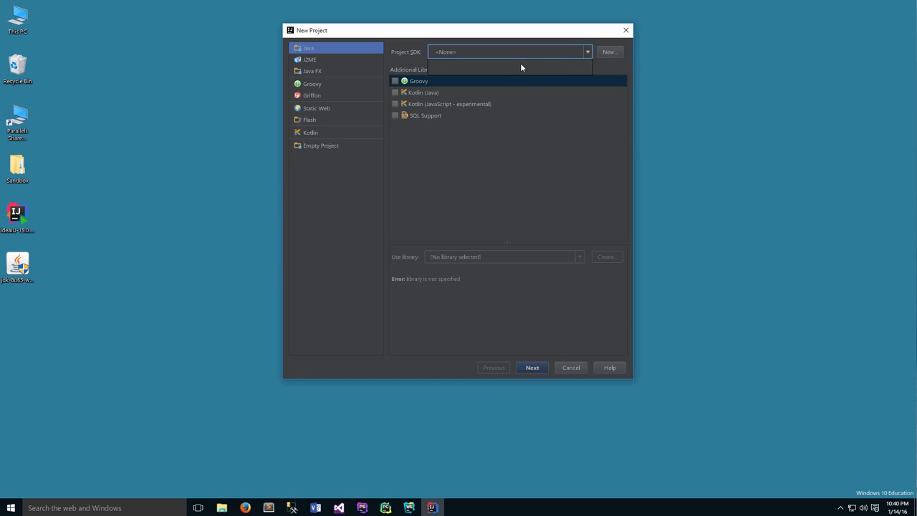
{"action": "left_click", "coordinate": [587, 54]}
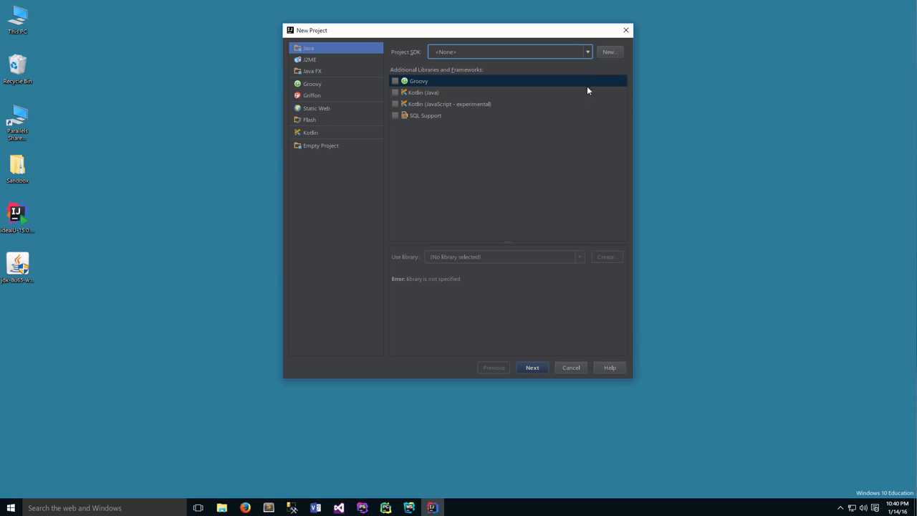
{"action": "left_click", "coordinate": [609, 53]}
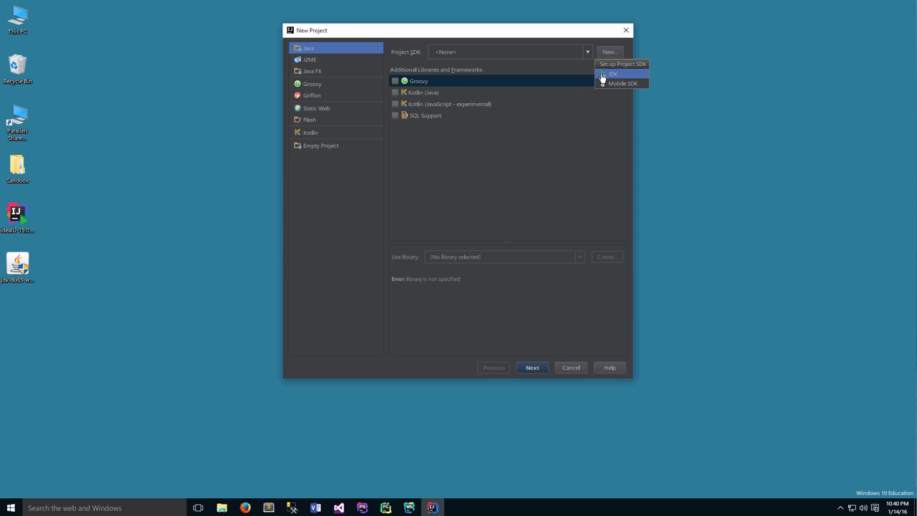
{"action": "left_click", "coordinate": [611, 76]}
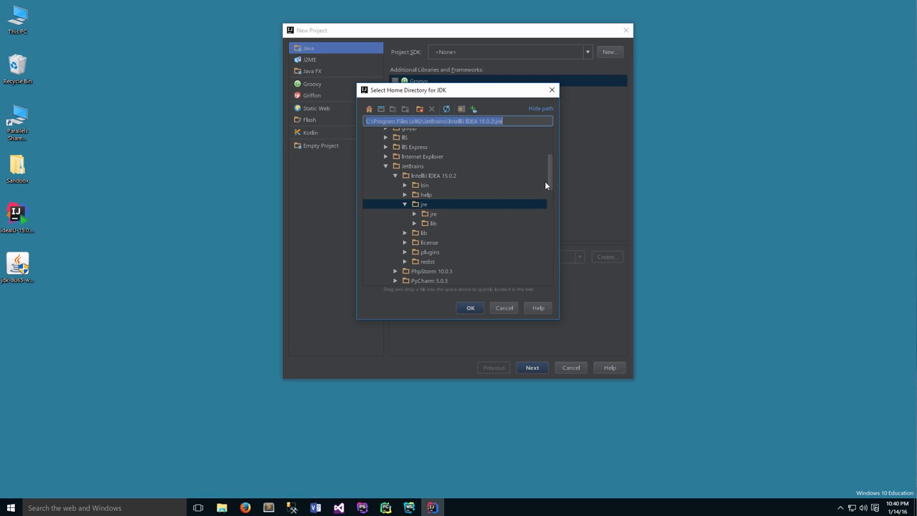
{"action": "scroll", "coordinate": [544, 181], "scroll_direction": "up", "scroll_amount": 5}
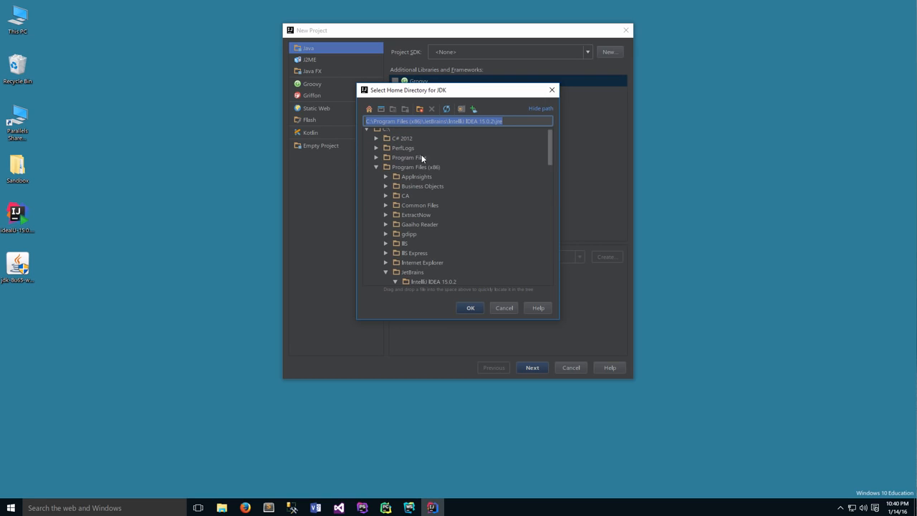
{"action": "left_click", "coordinate": [376, 167]}
{"action": "left_click", "coordinate": [375, 158]}
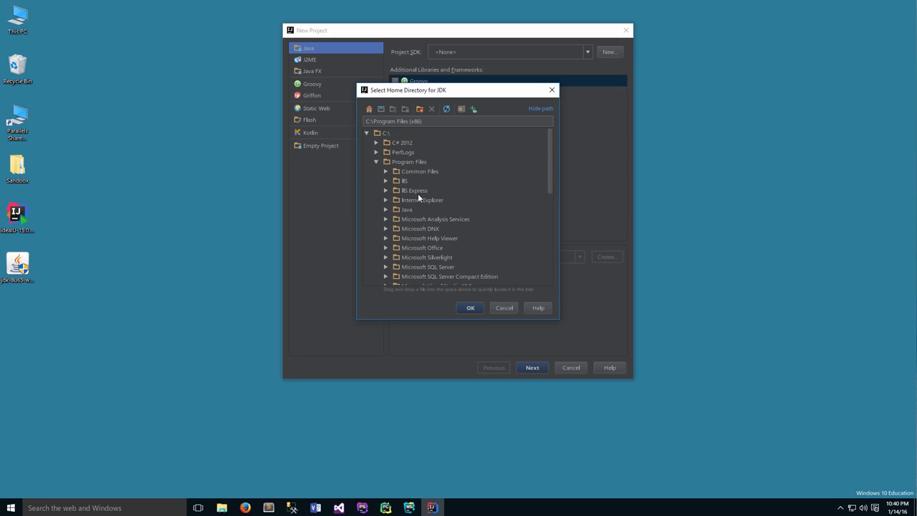
{"action": "left_click", "coordinate": [387, 209]}
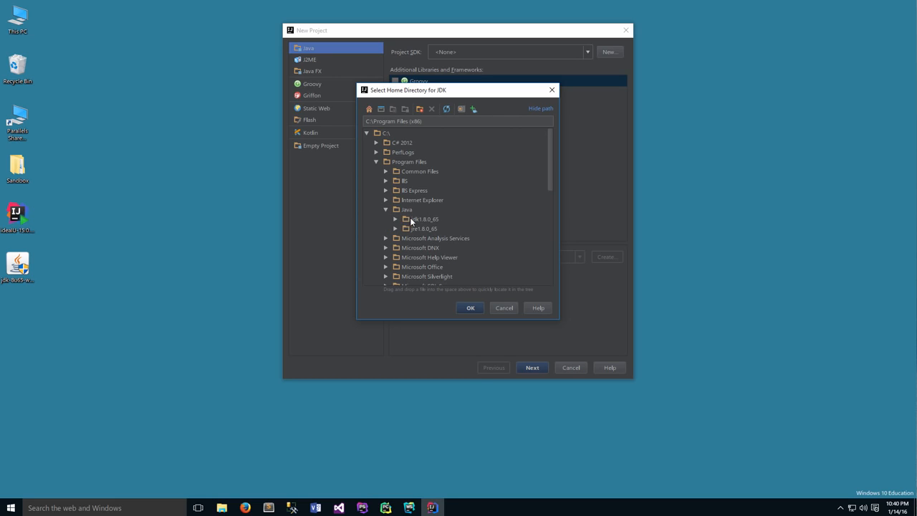
{"action": "left_click", "coordinate": [410, 218]}
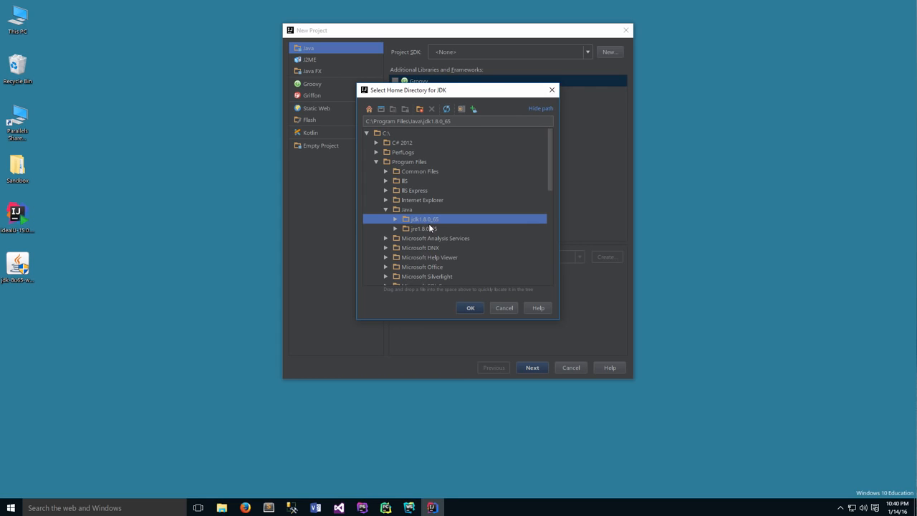
{"action": "left_click", "coordinate": [467, 307]}
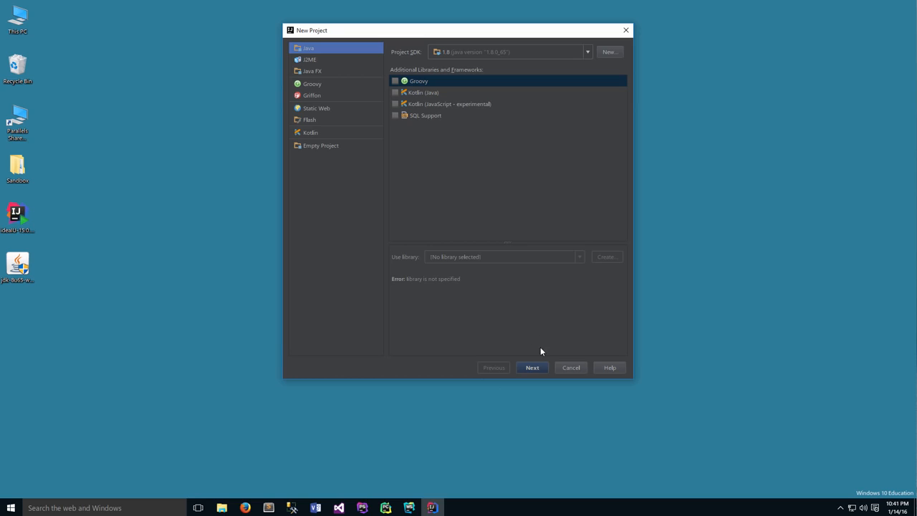
Step: Create the project without extra libraries or a template, name it Sandbox1, and close the Tip of the Day
{"action": "left_click", "coordinate": [531, 369]}
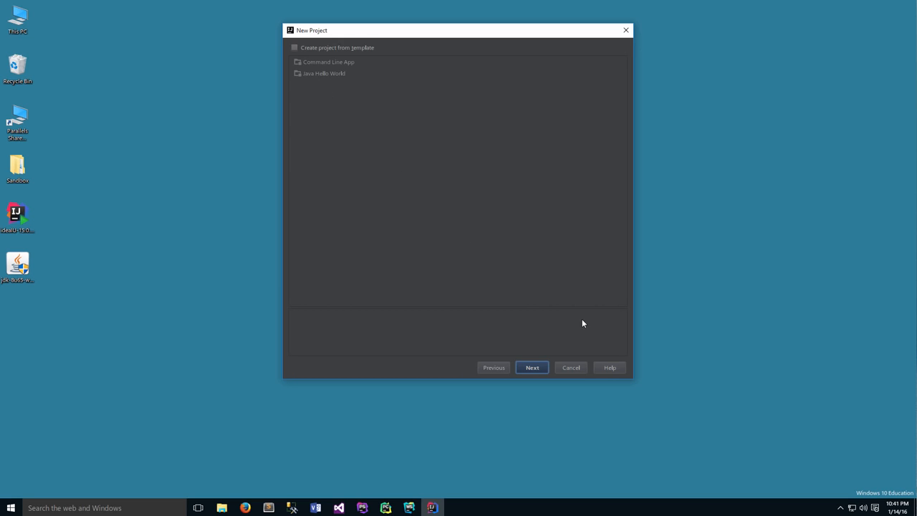
{"action": "left_click", "coordinate": [538, 368]}
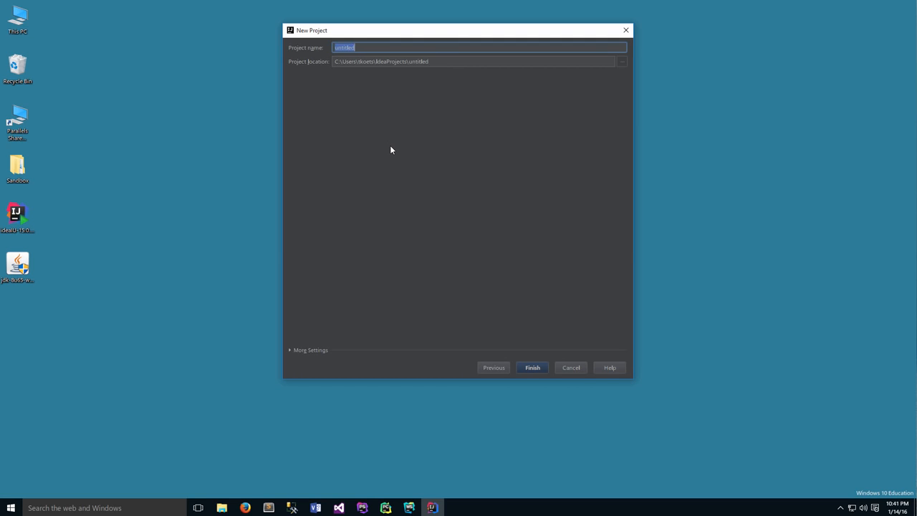
{"action": "type", "text": "Sandbox1"}
{"action": "left_click", "coordinate": [531, 368]}
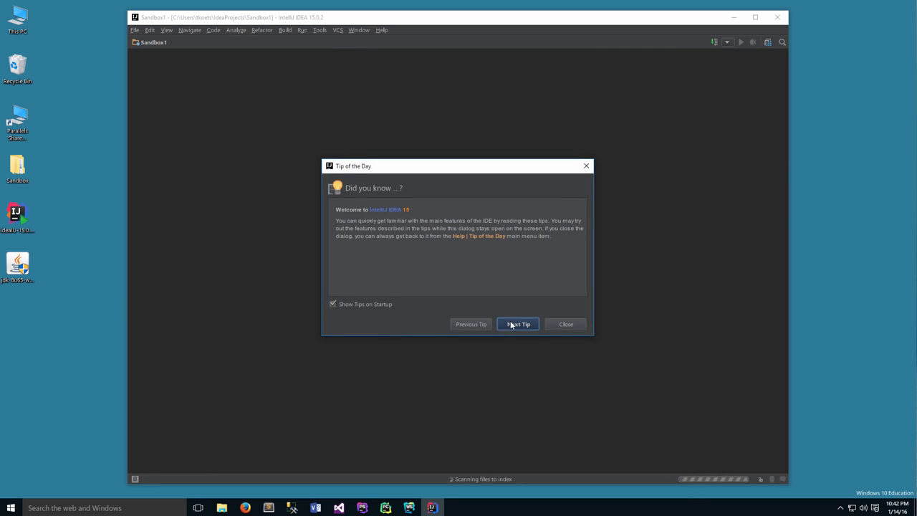
{"action": "left_click", "coordinate": [553, 324]}
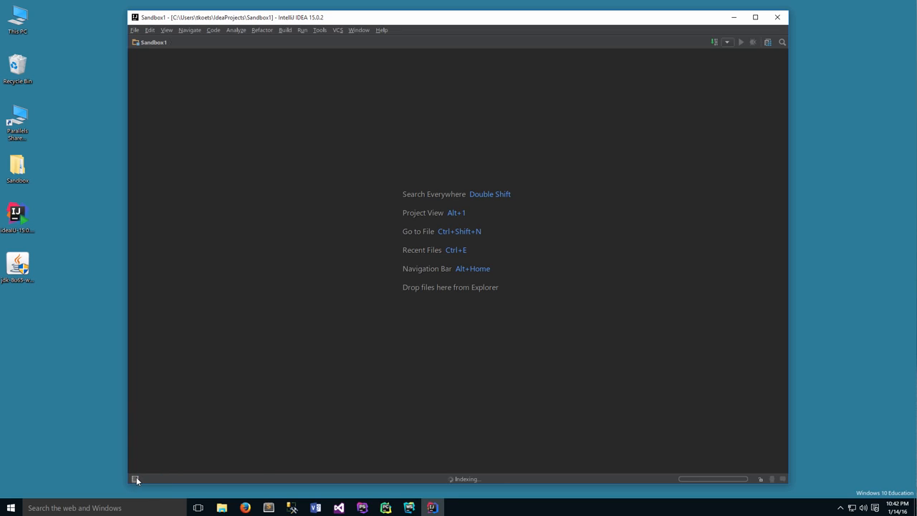
Step: Show the Project tool window, dismiss the Tool Windows Quick Access hint, and make the project pane narrower
{"action": "mouse_move", "coordinate": [134, 478]}
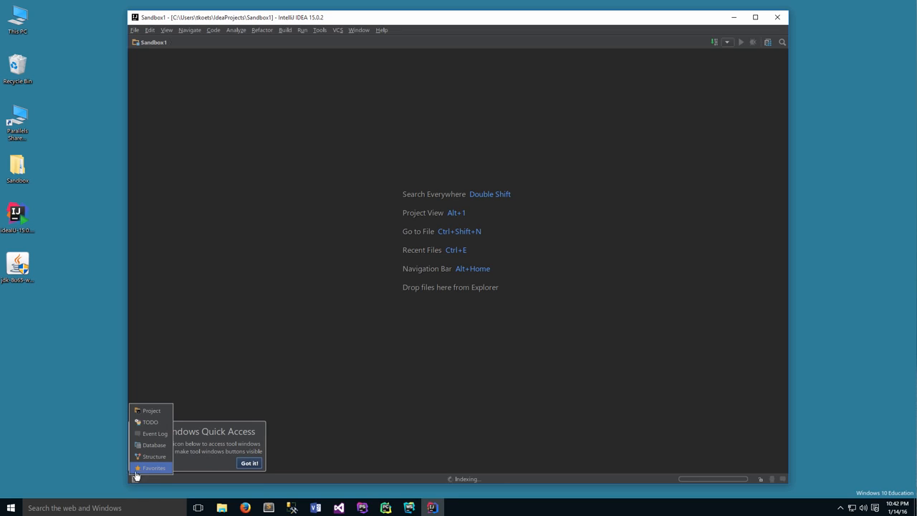
{"action": "left_click", "coordinate": [136, 412]}
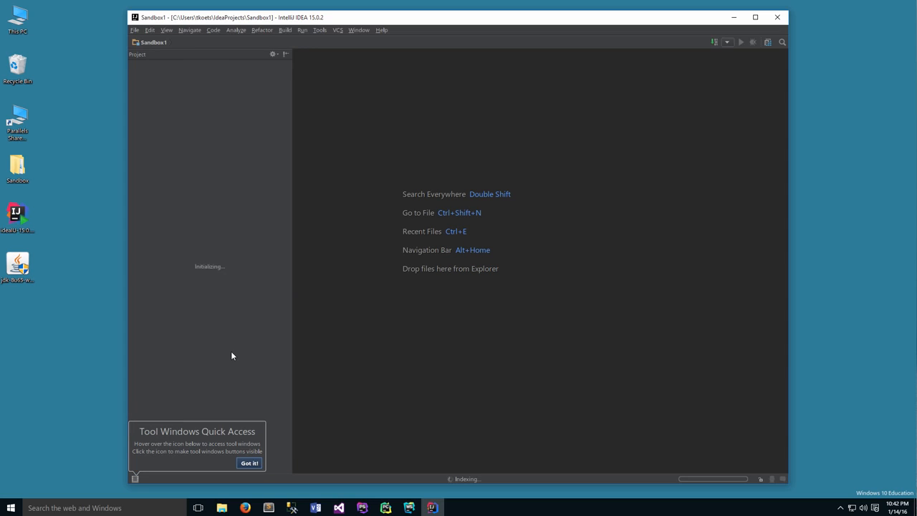
{"action": "left_click", "coordinate": [248, 464]}
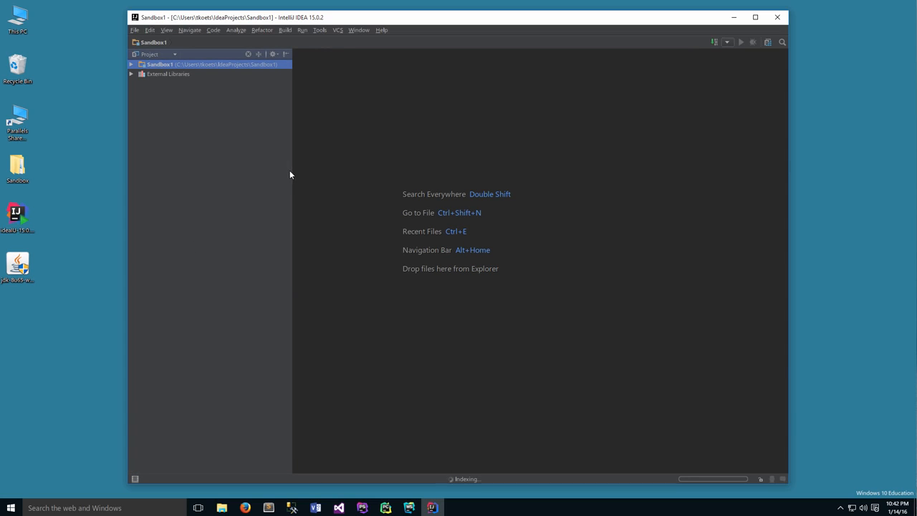
{"action": "left_click_drag", "start_coordinate": [291, 173], "coordinate": [245, 175]}
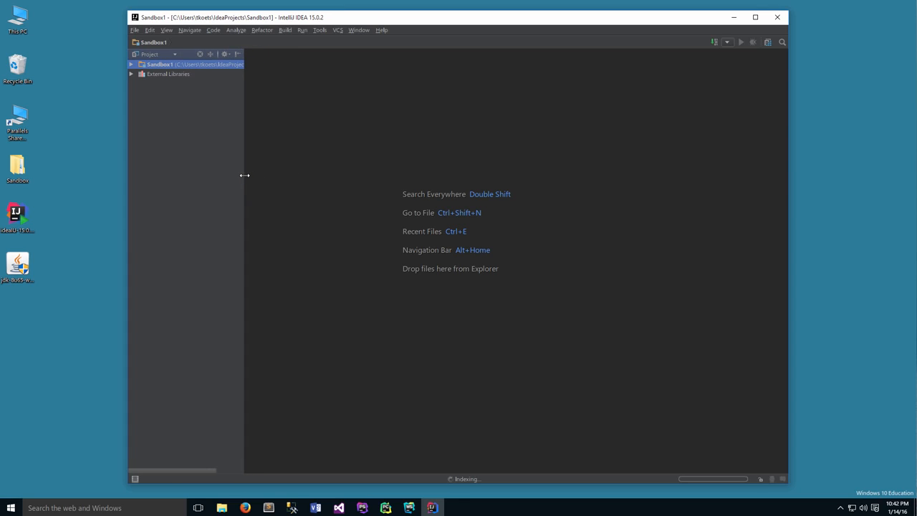
Step: Create a Java class named Chess in the src folder of the Sandbox1 project
{"action": "left_click", "coordinate": [131, 65]}
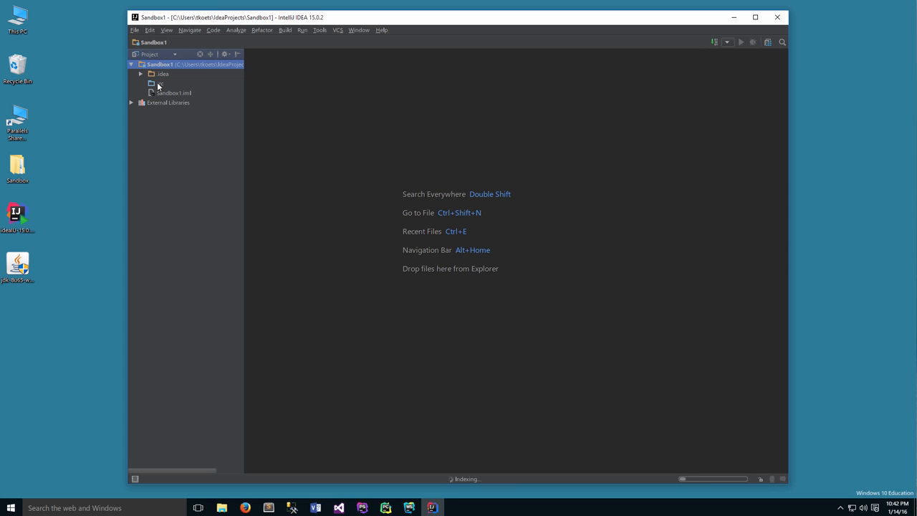
{"action": "left_click", "coordinate": [158, 86]}
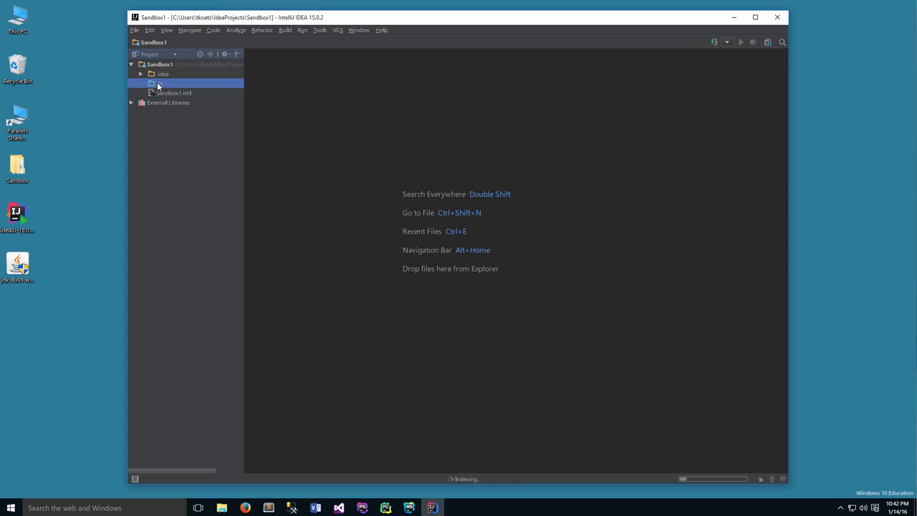
{"action": "right_click", "coordinate": [159, 86]}
{"action": "mouse_move", "coordinate": [167, 87]}
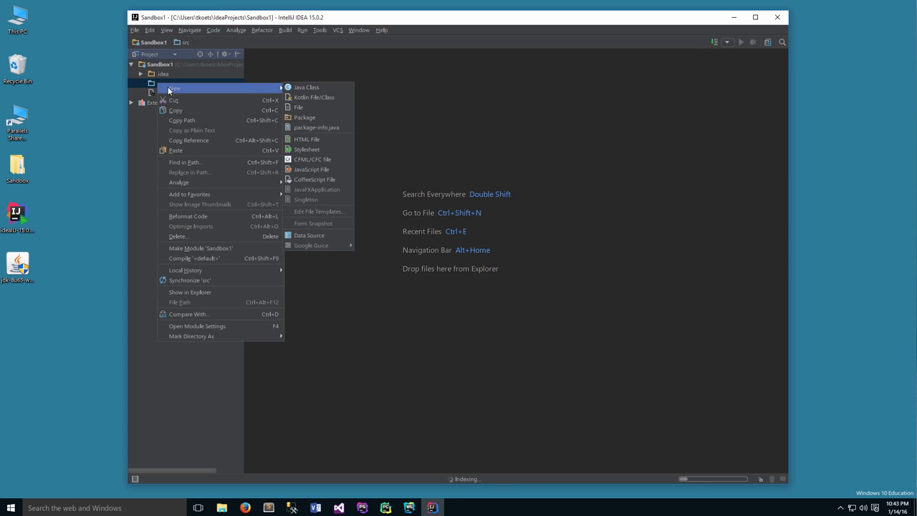
{"action": "left_click", "coordinate": [306, 87]}
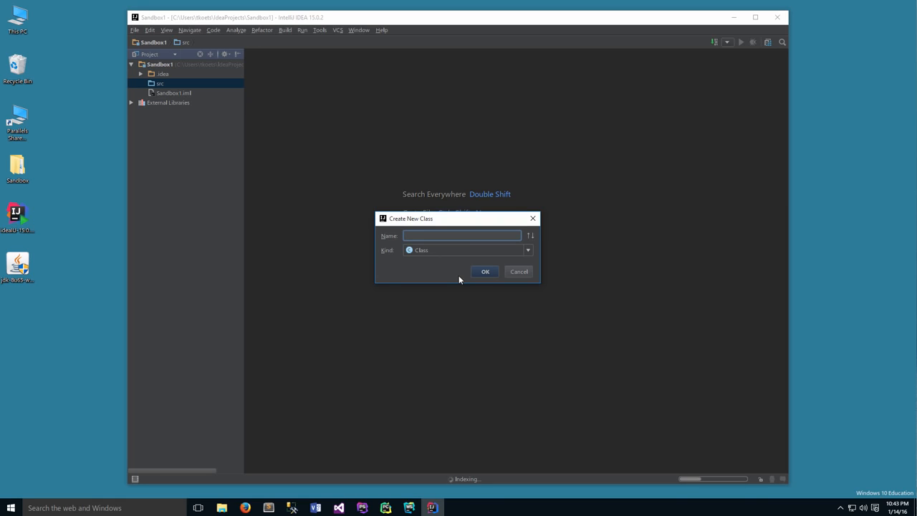
{"action": "type", "text": "Chess"}
{"action": "left_click", "coordinate": [481, 272]}
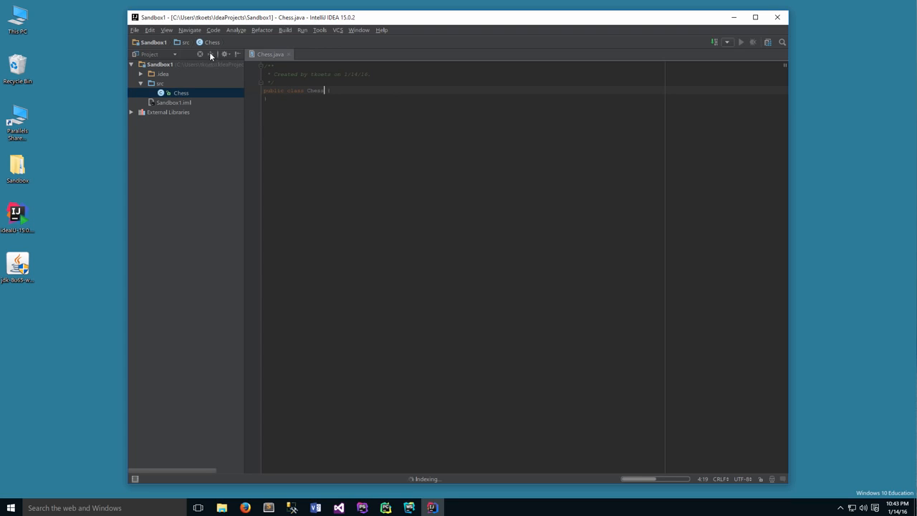
Step: In the editor's font settings, save a copy of the Darcula color scheme under the name Darcula TK
{"action": "left_click", "coordinate": [133, 31]}
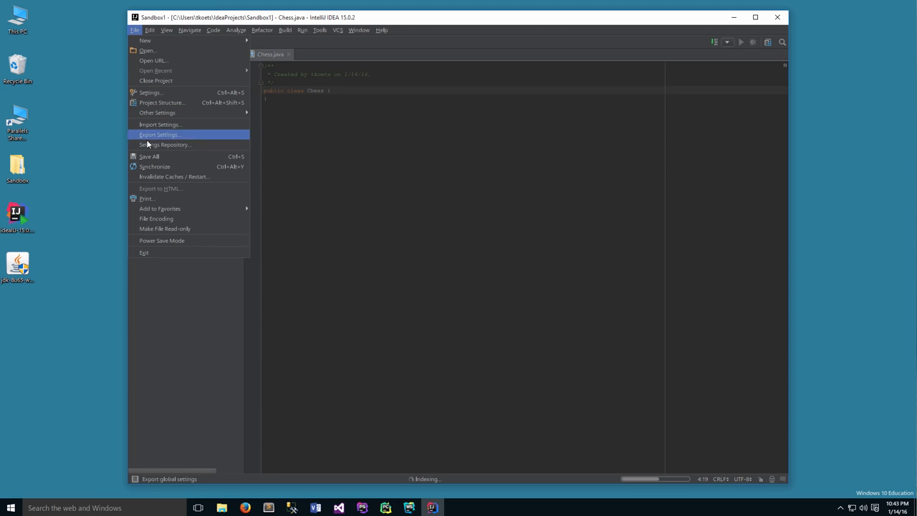
{"action": "left_click", "coordinate": [147, 92]}
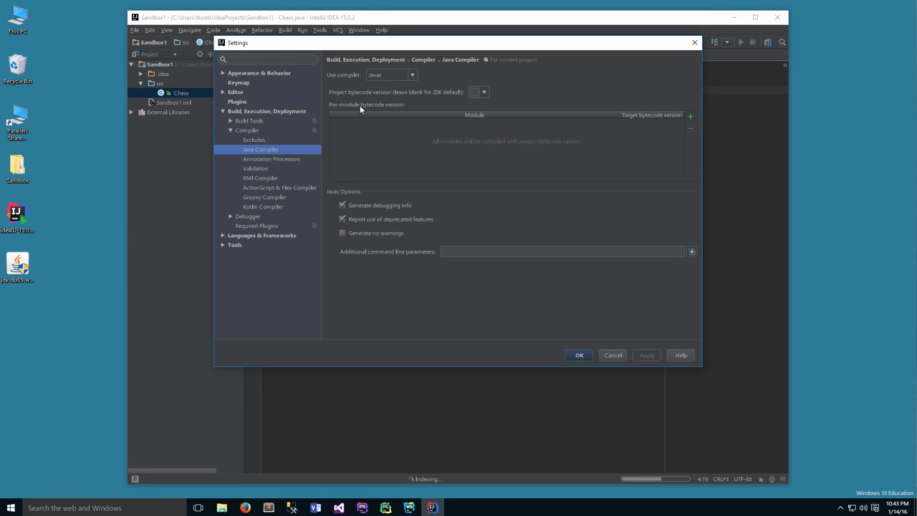
{"action": "left_click", "coordinate": [220, 93]}
{"action": "left_click", "coordinate": [220, 92]}
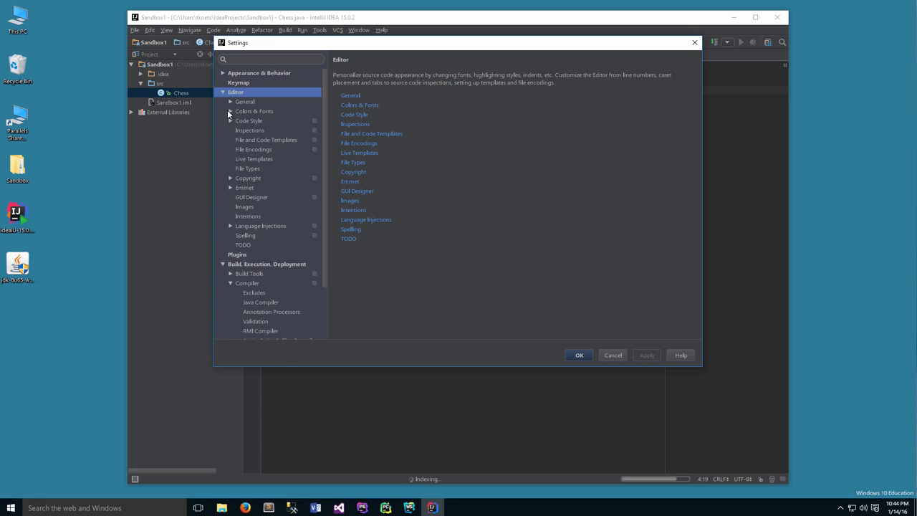
{"action": "left_click", "coordinate": [229, 111]}
{"action": "left_click", "coordinate": [247, 82]}
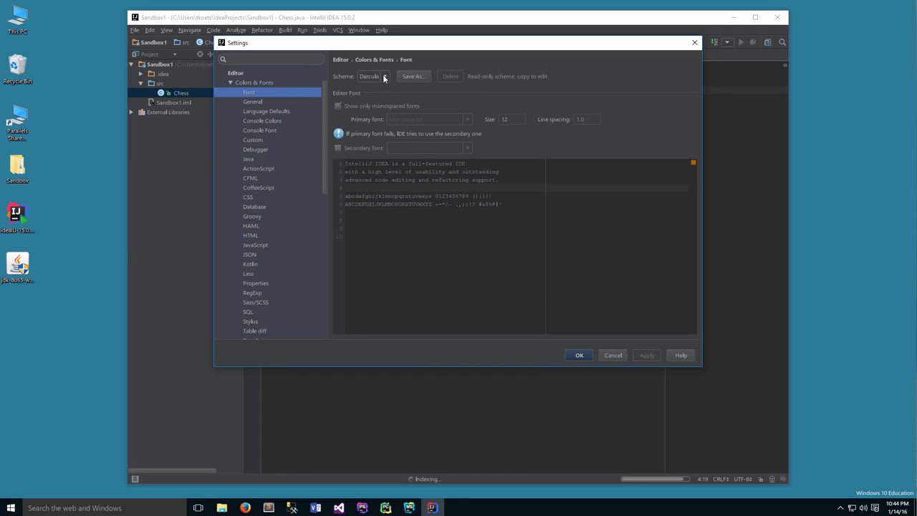
{"action": "left_click", "coordinate": [412, 76]}
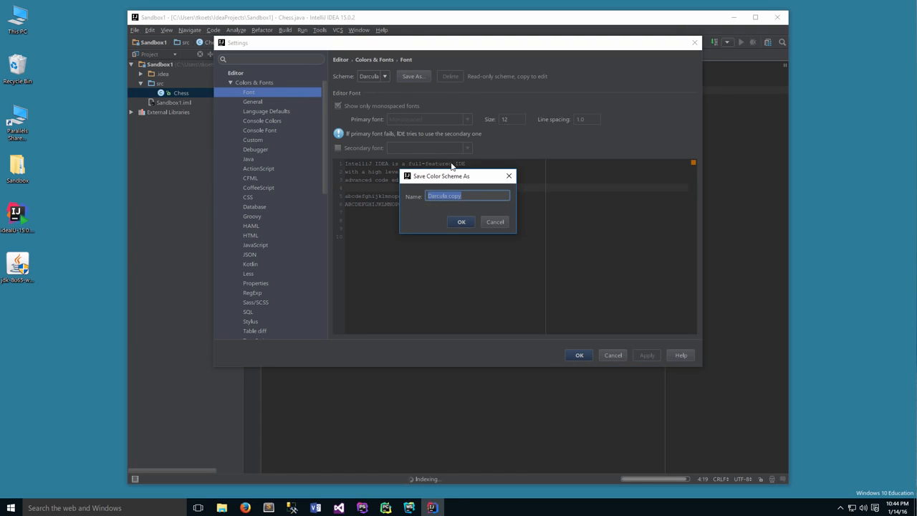
{"action": "key", "text": "End"}
{"action": "key", "text": "BackSpace"}
{"action": "key", "text": "BackSpace"}
{"action": "key", "text": "BackSpace"}
{"action": "key", "text": "BackSpace"}
{"action": "key", "text": "BackSpace"}
{"action": "type", "text": "TK"}
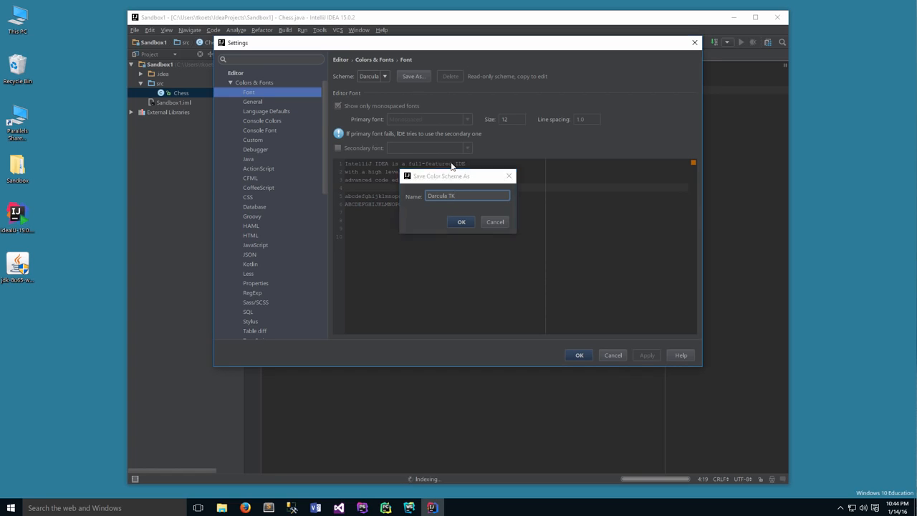
{"action": "key", "text": "Return"}
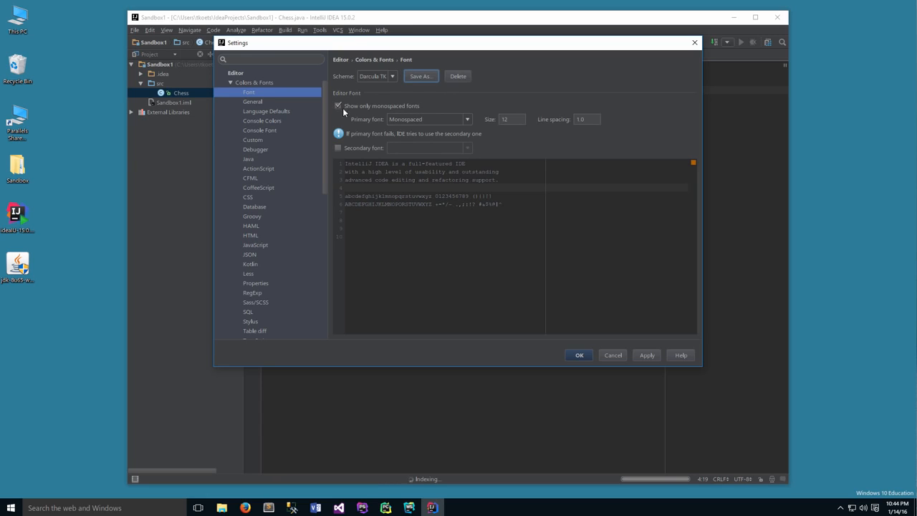
Step: Set the scheme's primary font to Source Code Pro with size 14 and line spacing 1.1, and accept the settings
{"action": "left_click", "coordinate": [468, 119]}
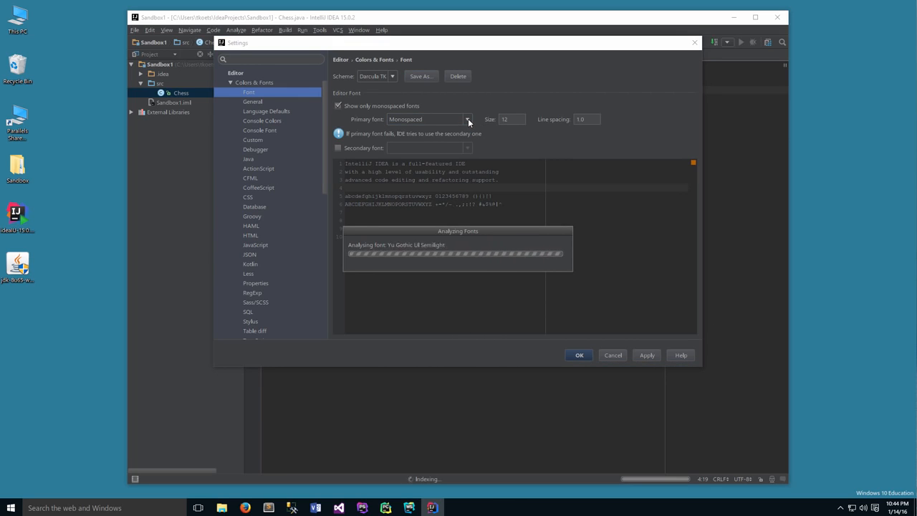
{"action": "left_click", "coordinate": [448, 167]}
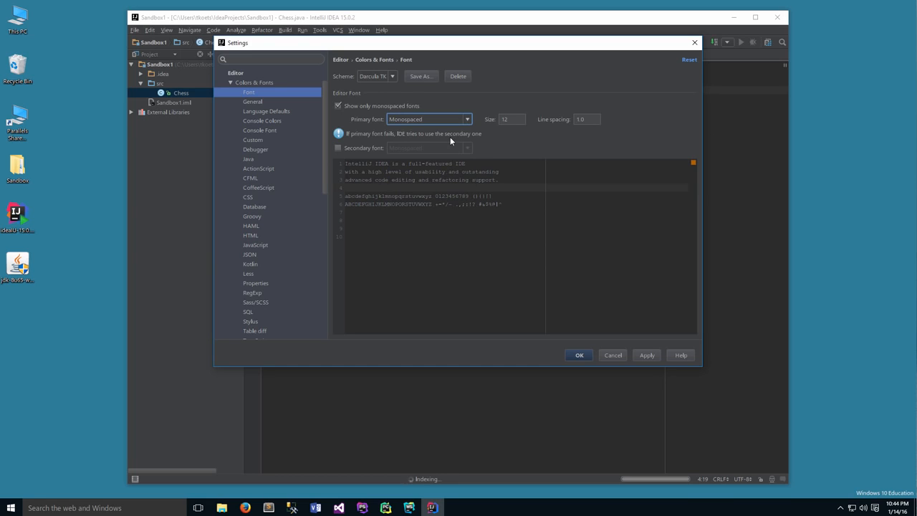
{"action": "left_click", "coordinate": [466, 120]}
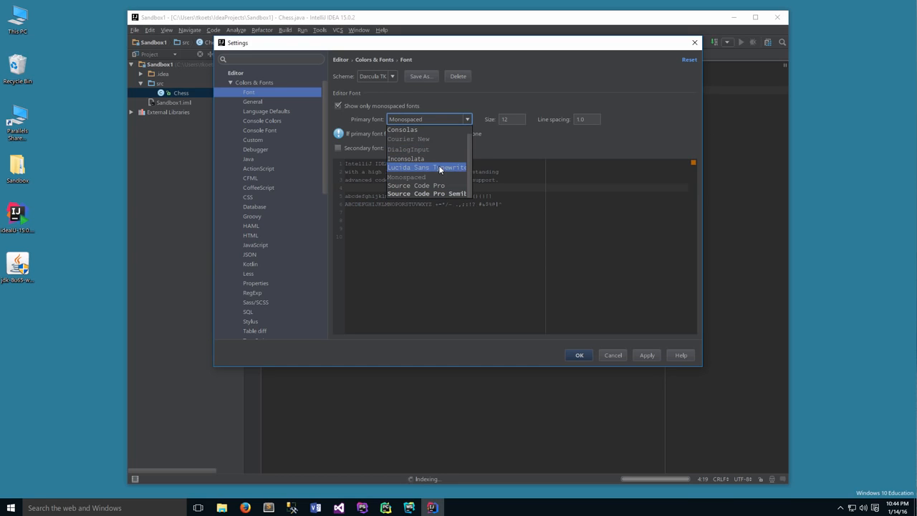
{"action": "left_click", "coordinate": [438, 187]}
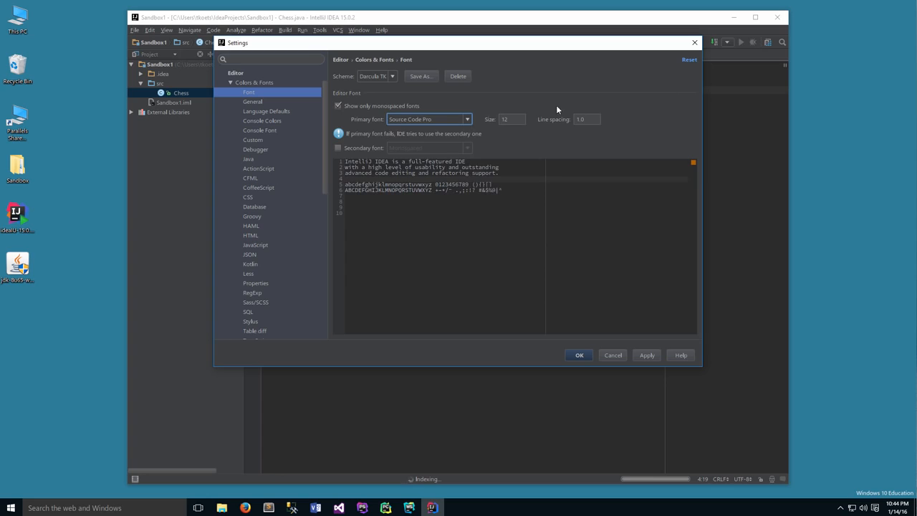
{"action": "double_click", "coordinate": [515, 122]}
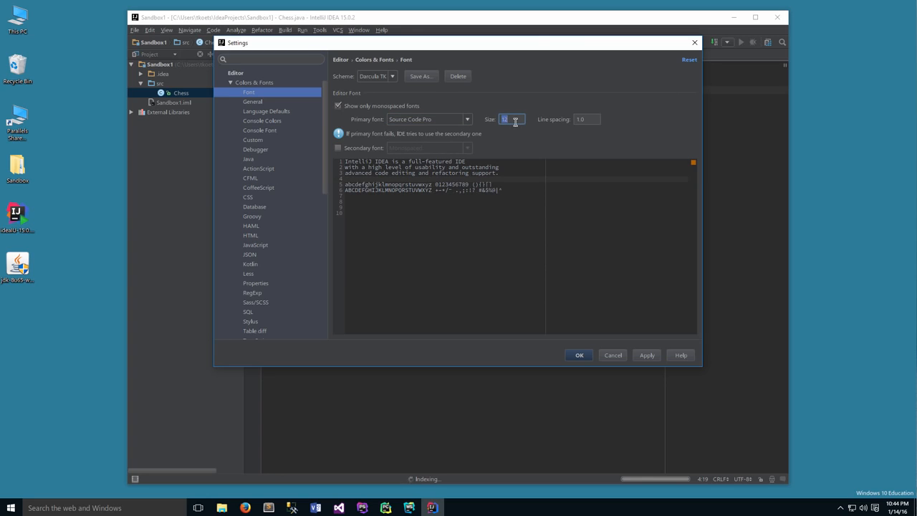
{"action": "type", "text": "14"}
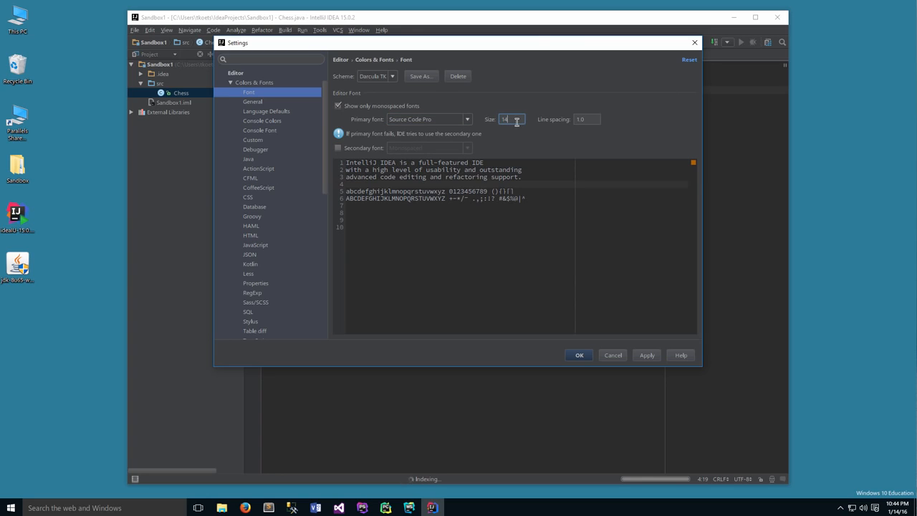
{"action": "double_click", "coordinate": [585, 121]}
{"action": "type", "text": "1.1"}
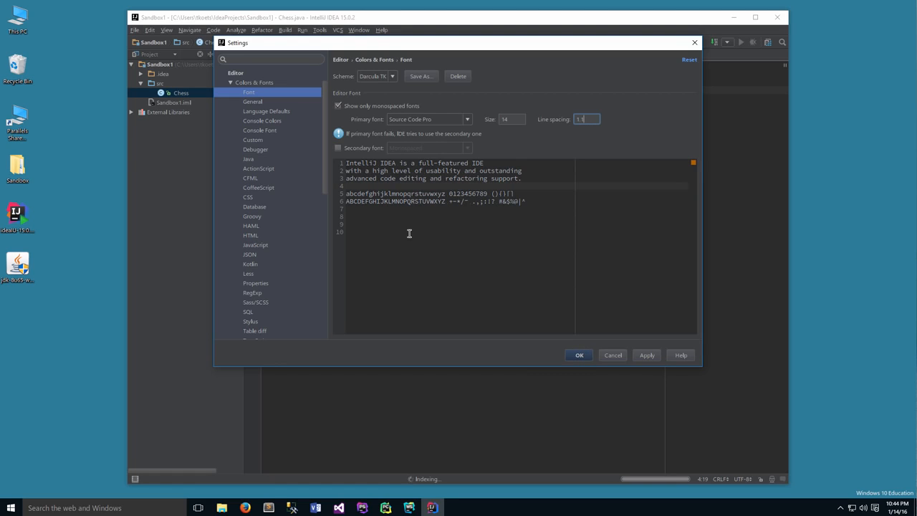
{"action": "left_click", "coordinate": [577, 357]}
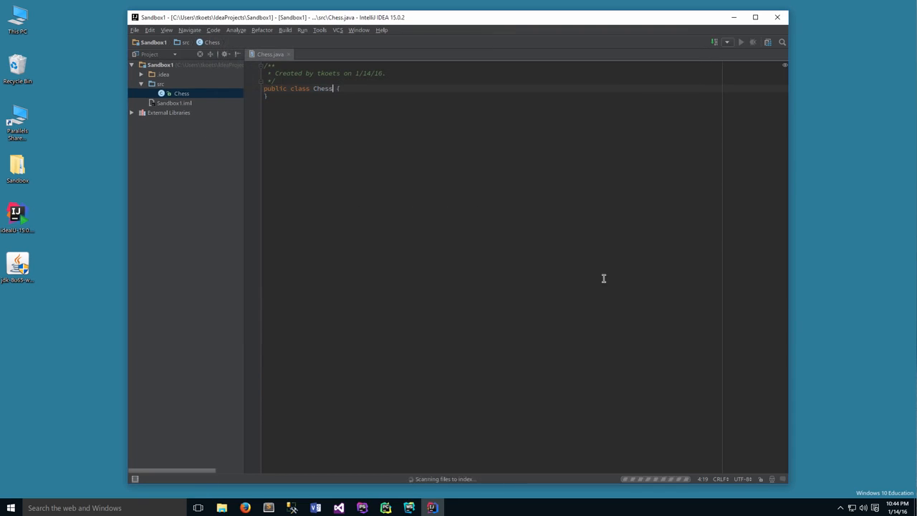
Step: Put the Chess class's opening brace on its own line and insert a main method from the psvm template
{"action": "left_click", "coordinate": [352, 92]}
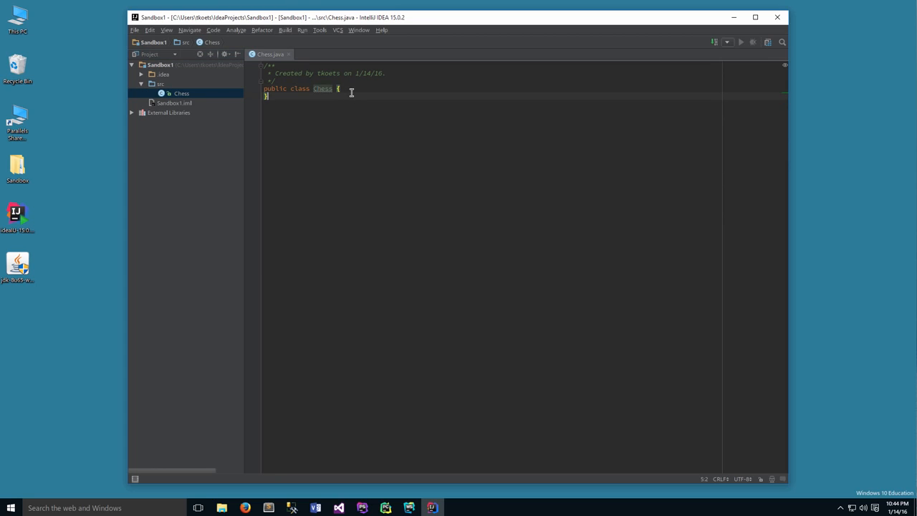
{"action": "key", "text": "Up"}
{"action": "key", "text": "Up"}
{"action": "key", "text": "Down"}
{"action": "key", "text": "End"}
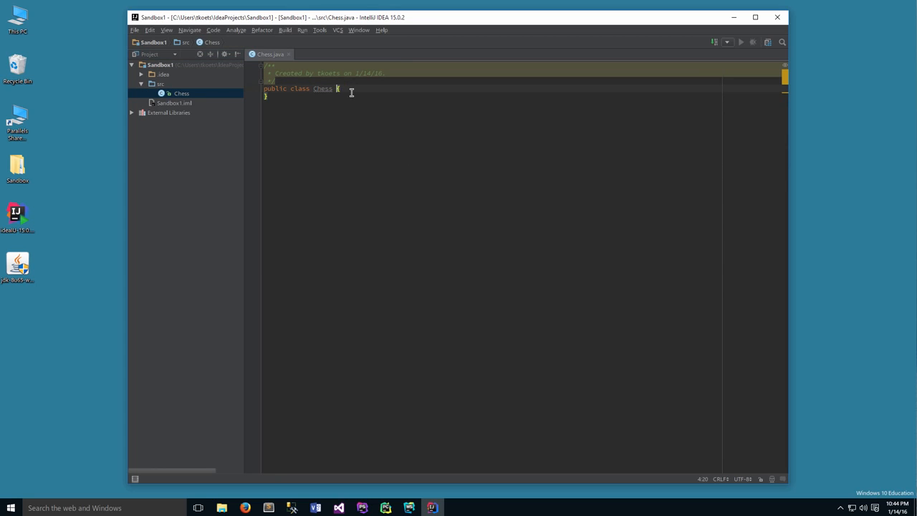
{"action": "key", "text": "ctrl+alt+l"}
{"action": "key", "text": "Return"}
{"action": "type", "text": "psvm"}
{"action": "key", "text": "Tab"}
Step: Move the main method's opening brace to its own line and add a println statement that outputs "Hello, world!"
{"action": "key", "text": "Up"}
{"action": "key", "text": "End"}
{"action": "key", "text": "Left"}
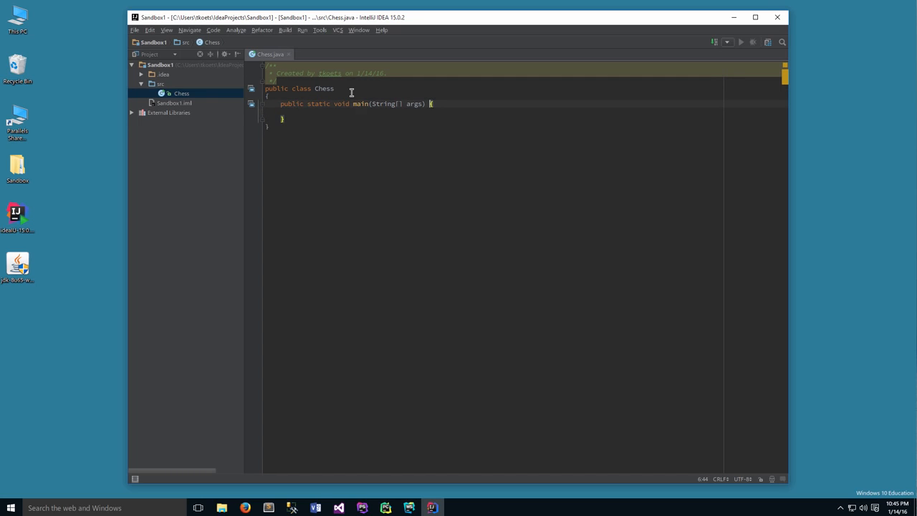
{"action": "key", "text": "Return"}
{"action": "key", "text": "Down"}
{"action": "type", "text": "sout"}
{"action": "key", "text": "Tab"}
{"action": "type", "text": "\"Hello, world!\");"}
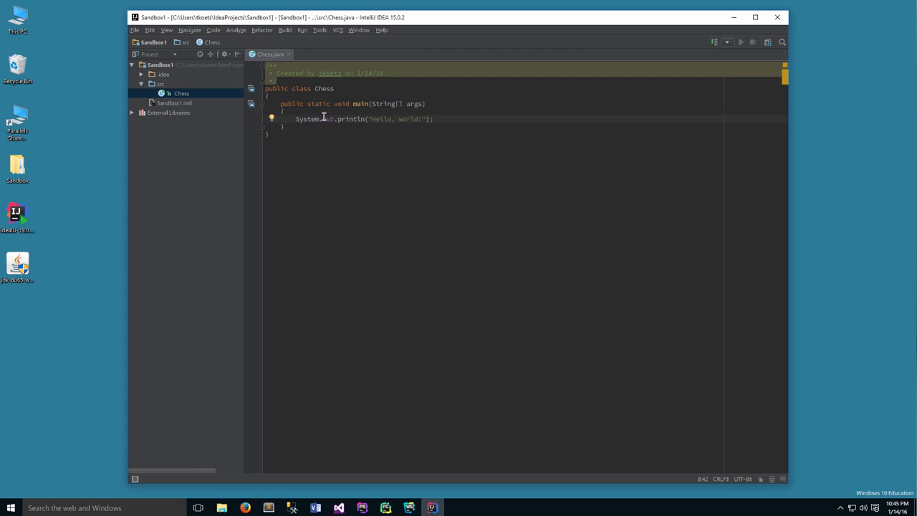
Step: Run Chess.main() from the project tree and allow IntelliJ IDEA through Windows Firewall on private networks
{"action": "right_click", "coordinate": [181, 95]}
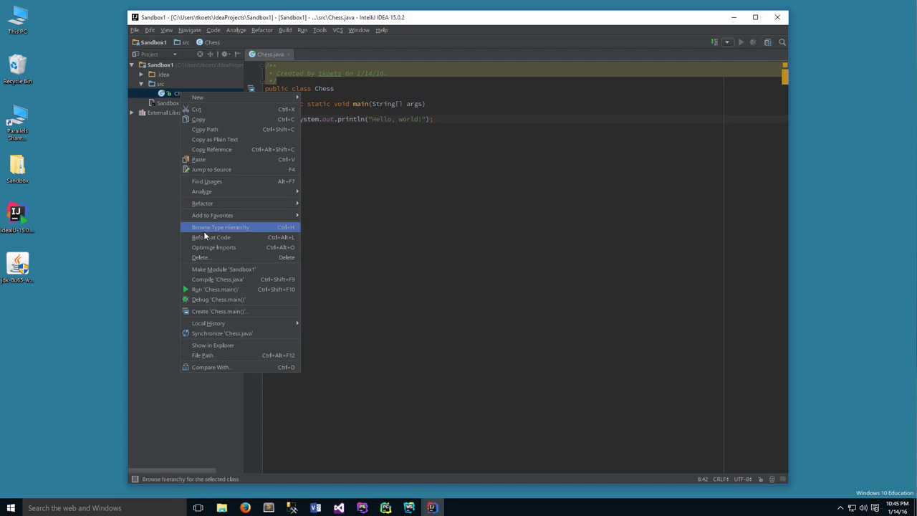
{"action": "left_click", "coordinate": [220, 290]}
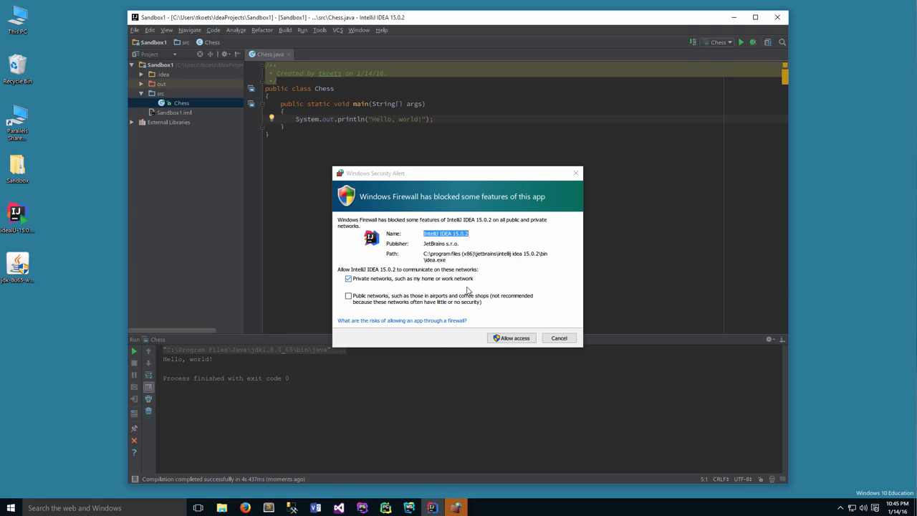
{"action": "left_click", "coordinate": [500, 340]}
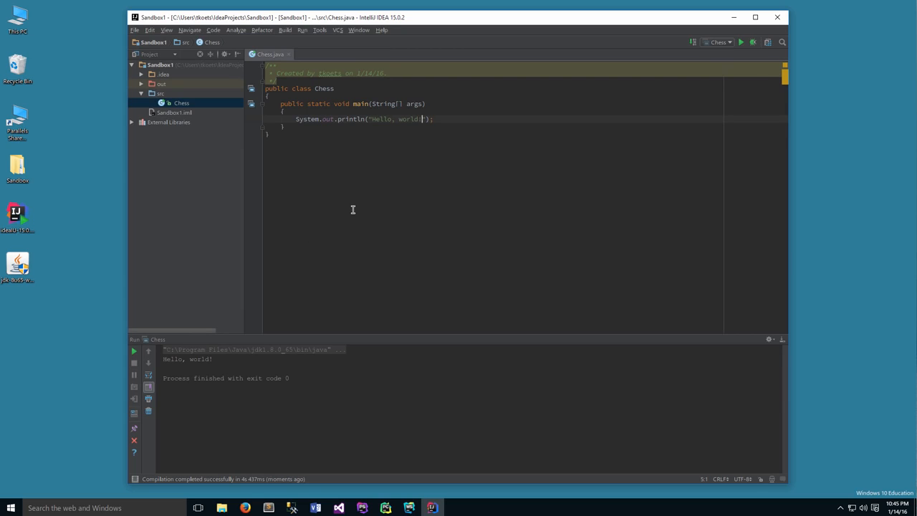
Step: Add a second println statement below the first that outputs "Have a fun time." and rerun the Chess program
{"action": "left_click", "coordinate": [440, 119]}
{"action": "key", "text": "Return"}
{"action": "type", "text": "sout"}
{"action": "key", "text": "Tab"}
{"action": "type", "text": "\"Have a fu"}
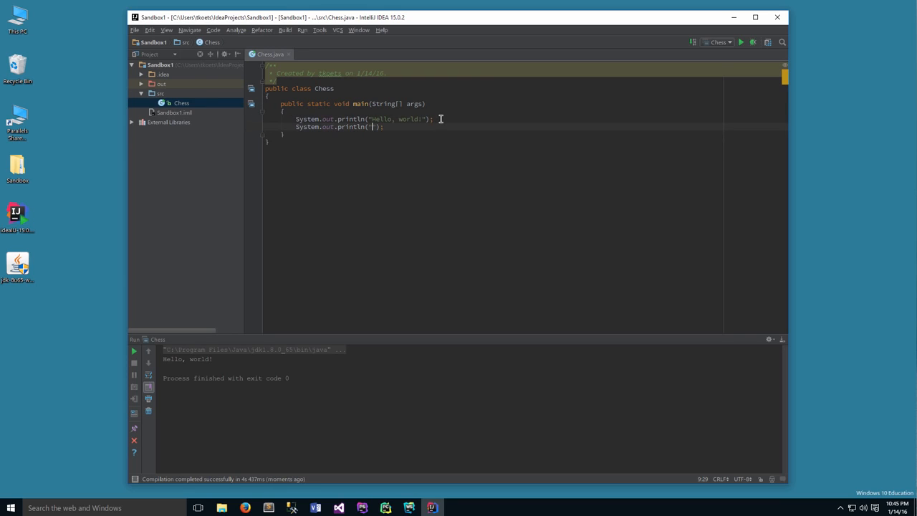
{"action": "type", "text": "n time.\");"}
{"action": "key", "text": "End"}
{"action": "left_click", "coordinate": [741, 43]}
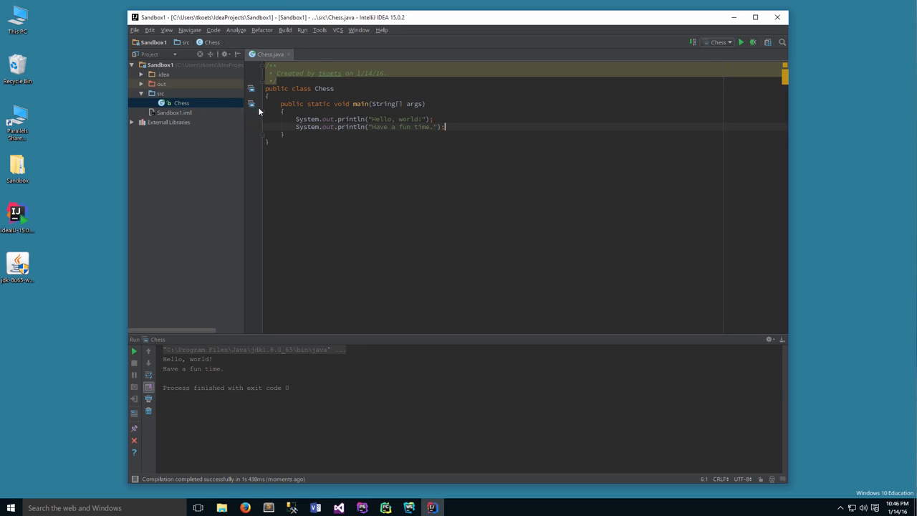
Step: In File Explorer, browse from drive C: through the user's home folder to IdeaProjects\Sandbox1\src and select Chess.java
{"action": "double_click", "coordinate": [18, 20]}
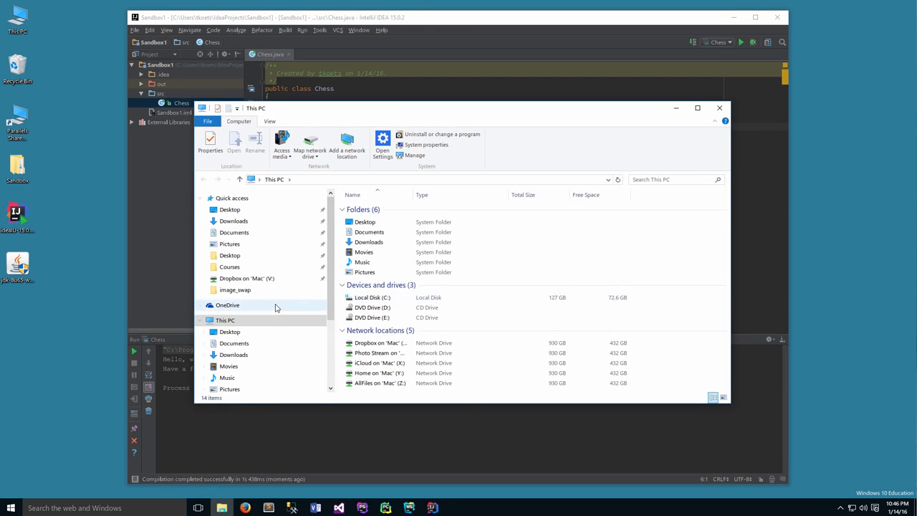
{"action": "double_click", "coordinate": [373, 297]}
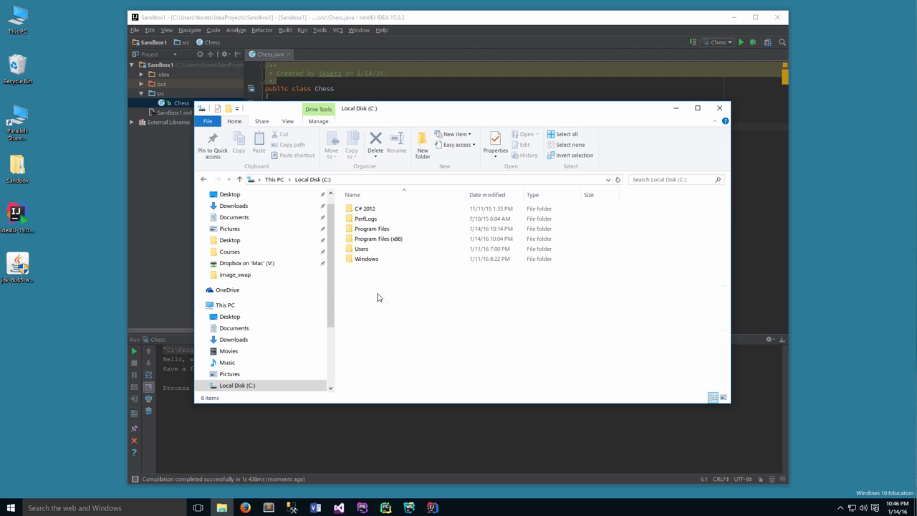
{"action": "double_click", "coordinate": [362, 249]}
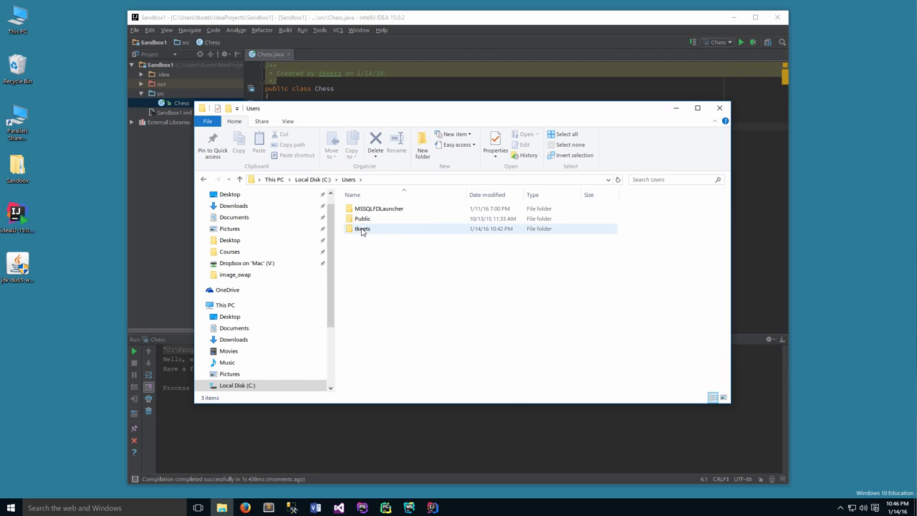
{"action": "double_click", "coordinate": [361, 229]}
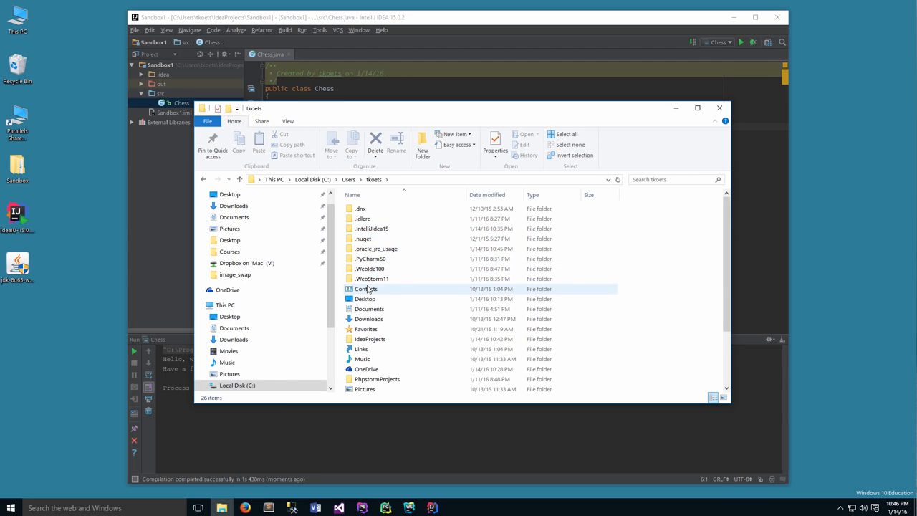
{"action": "left_click", "coordinate": [365, 342]}
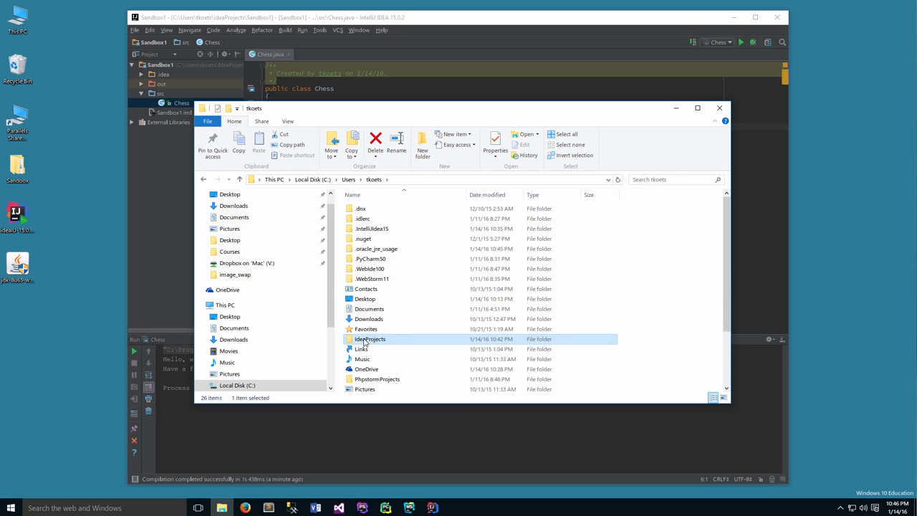
{"action": "double_click", "coordinate": [365, 342]}
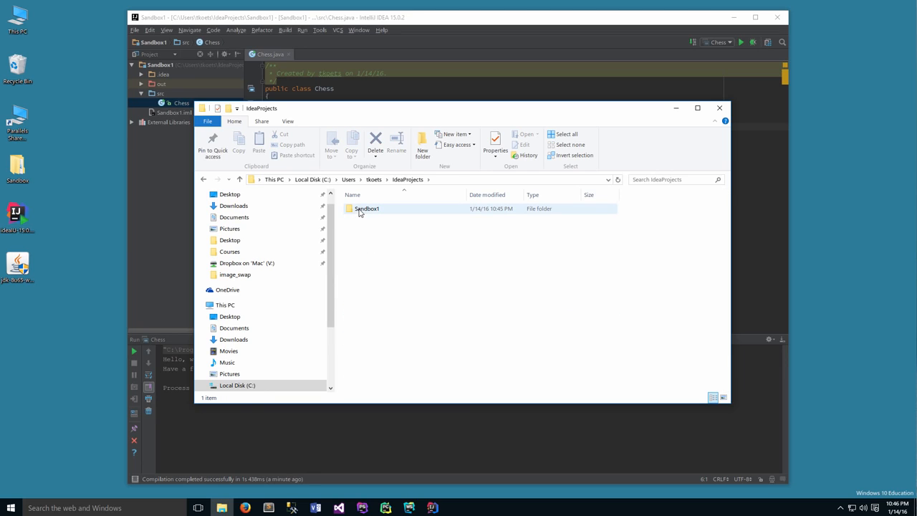
{"action": "double_click", "coordinate": [360, 209]}
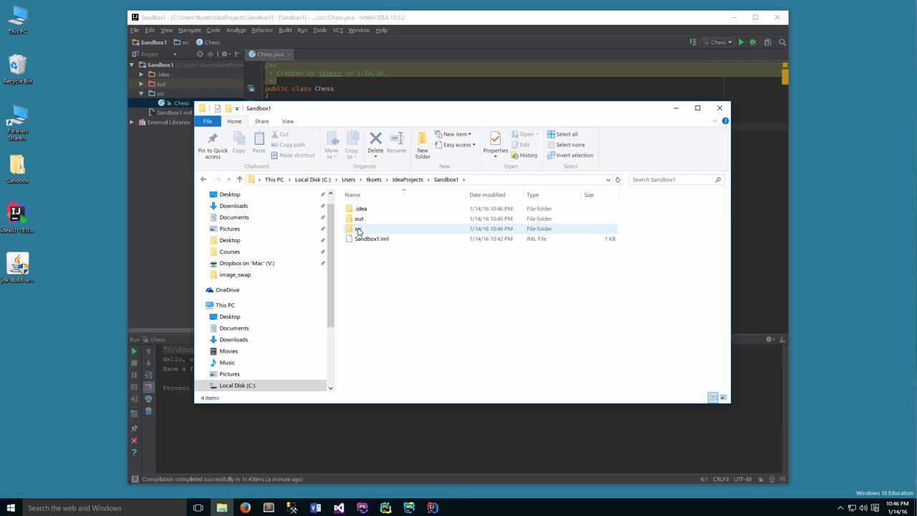
{"action": "double_click", "coordinate": [360, 229]}
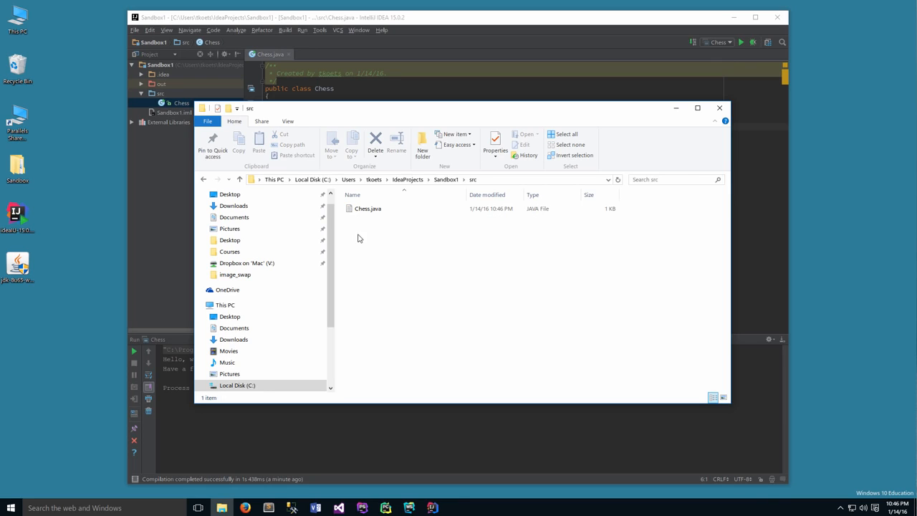
{"action": "left_click", "coordinate": [359, 211]}
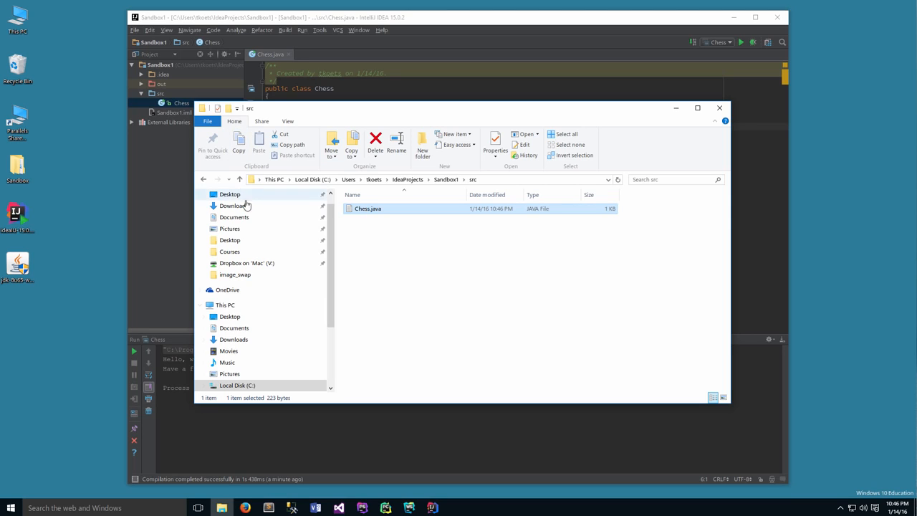
Step: Go back to the IdeaProjects folder, review the Sandbox1 folder and its src subfolder, and close File Explorer
{"action": "left_click", "coordinate": [408, 180]}
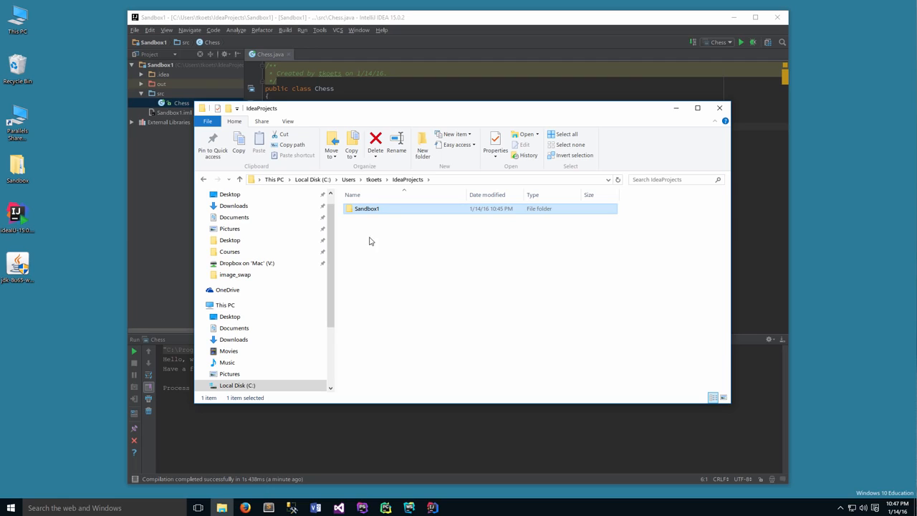
{"action": "double_click", "coordinate": [370, 209]}
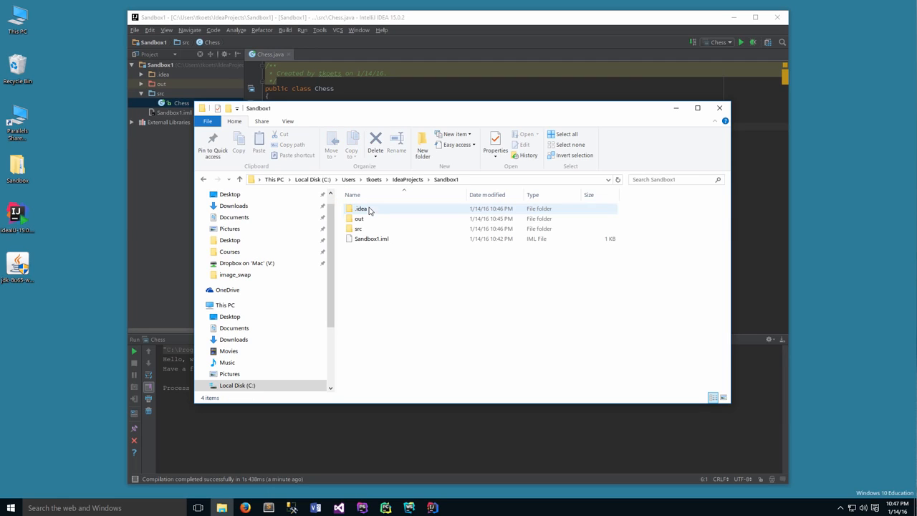
{"action": "double_click", "coordinate": [360, 229]}
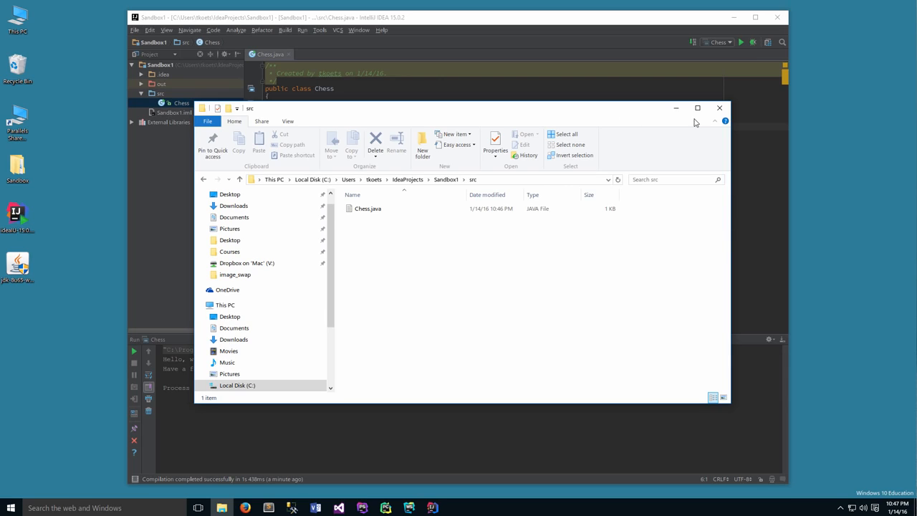
{"action": "left_click", "coordinate": [719, 107]}
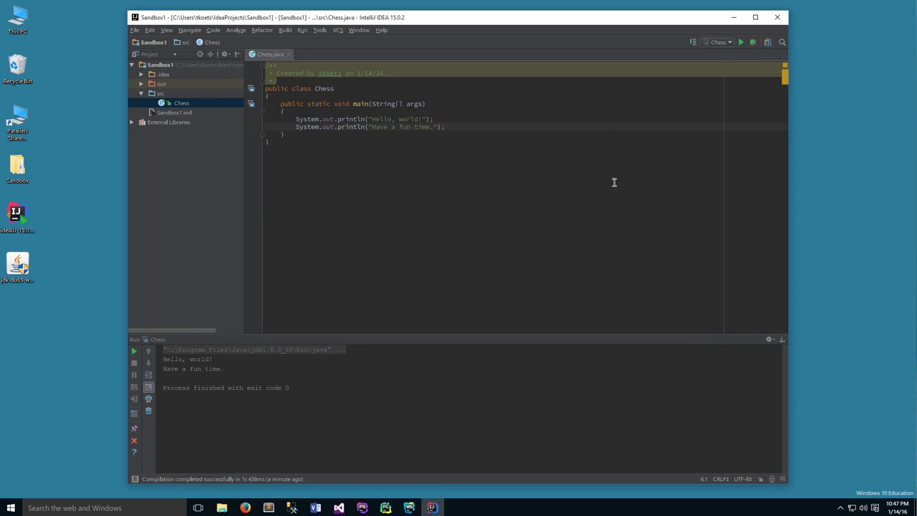